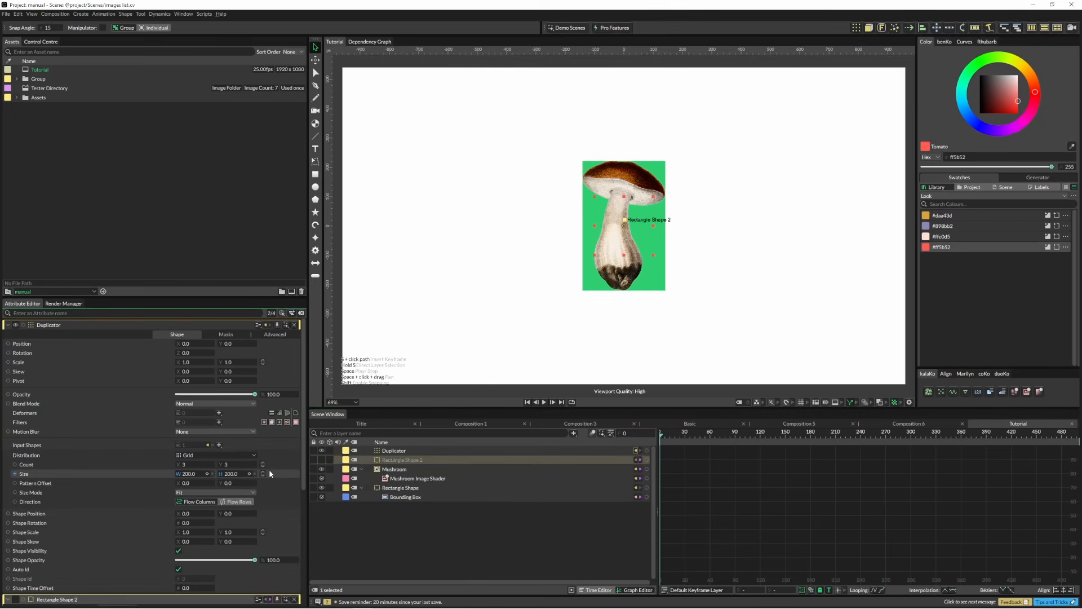
Connect the Bounding Box's Size to the Duplicator's grid Size
click(404, 497)
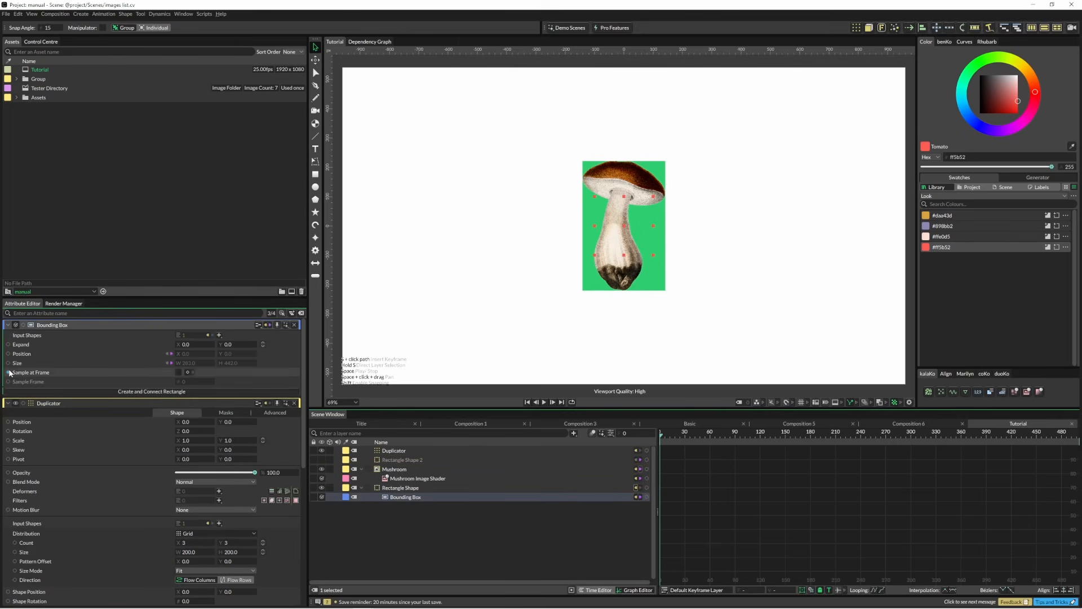
drag(12, 365, 27, 555)
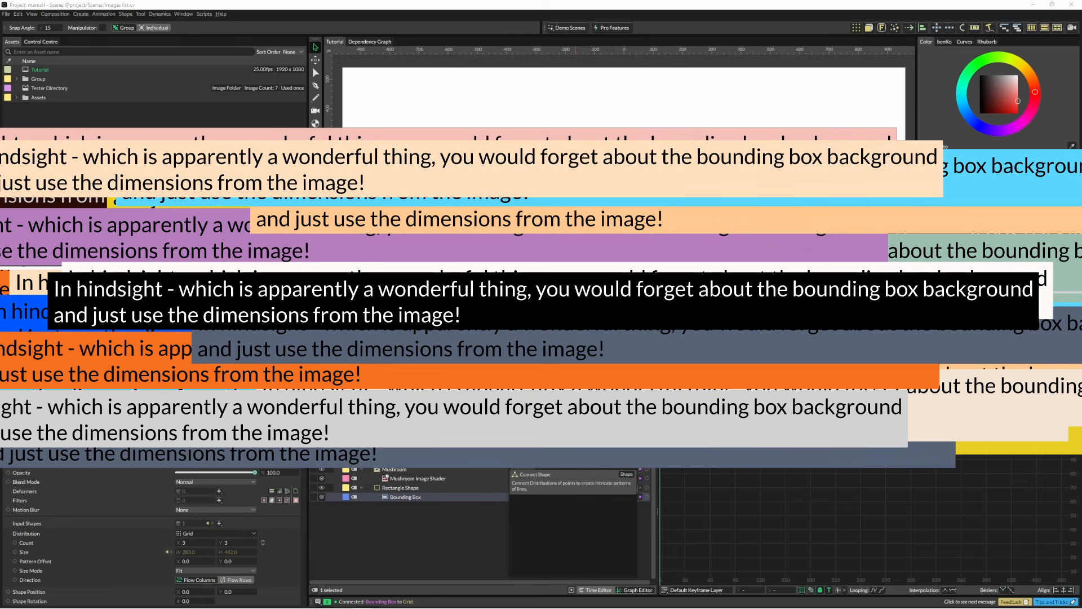
Add a Connect Shape below the Duplicator, using the Mushroom layer's Shape Points as source distribution and ignoring the target distribution
key(Return)
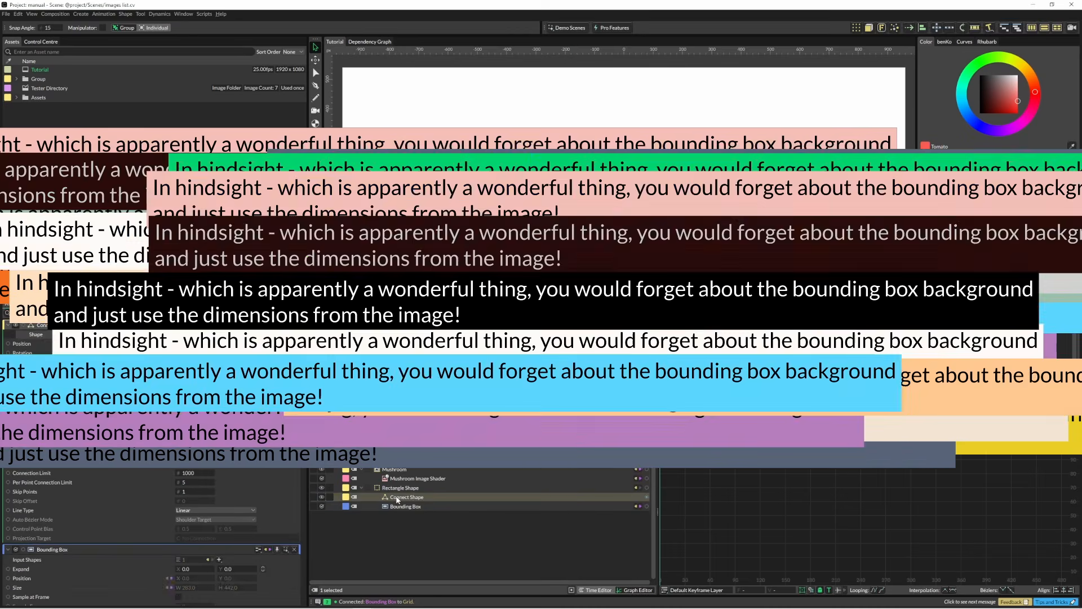
drag(397, 500, 394, 459)
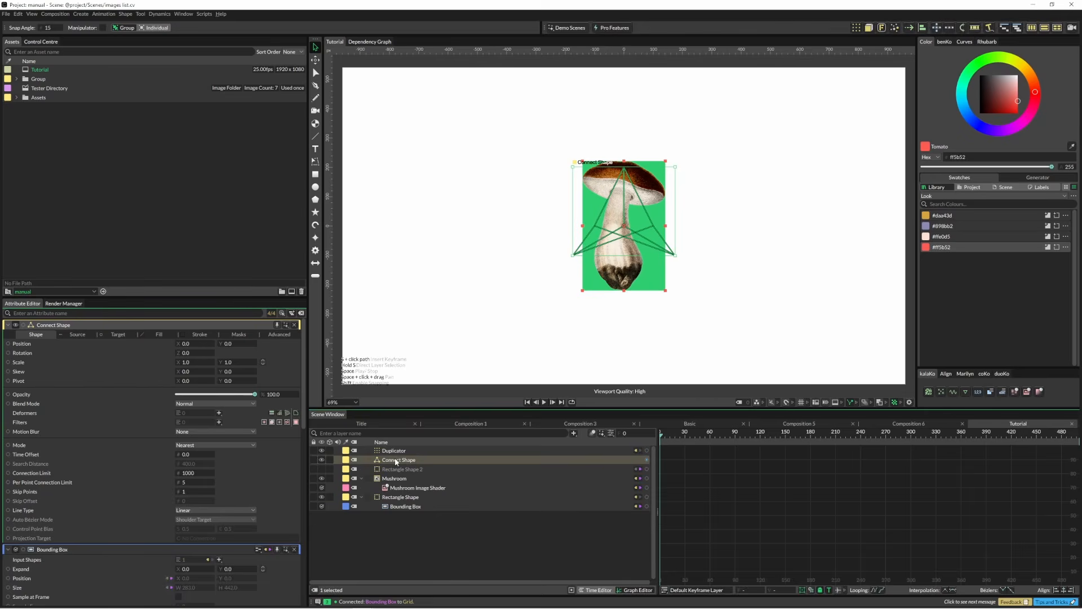
click(77, 335)
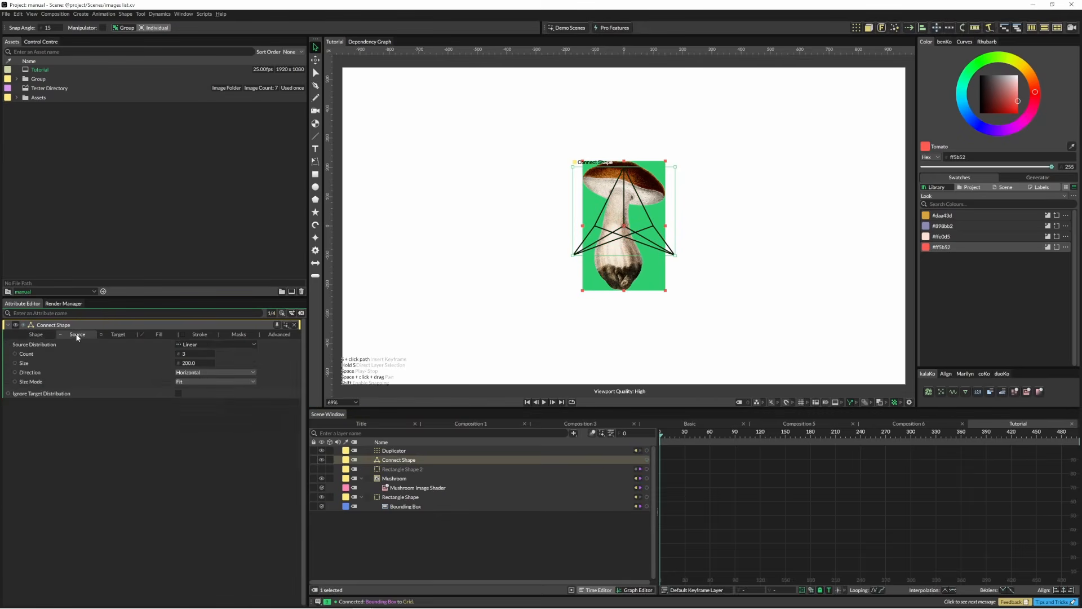
click(190, 344)
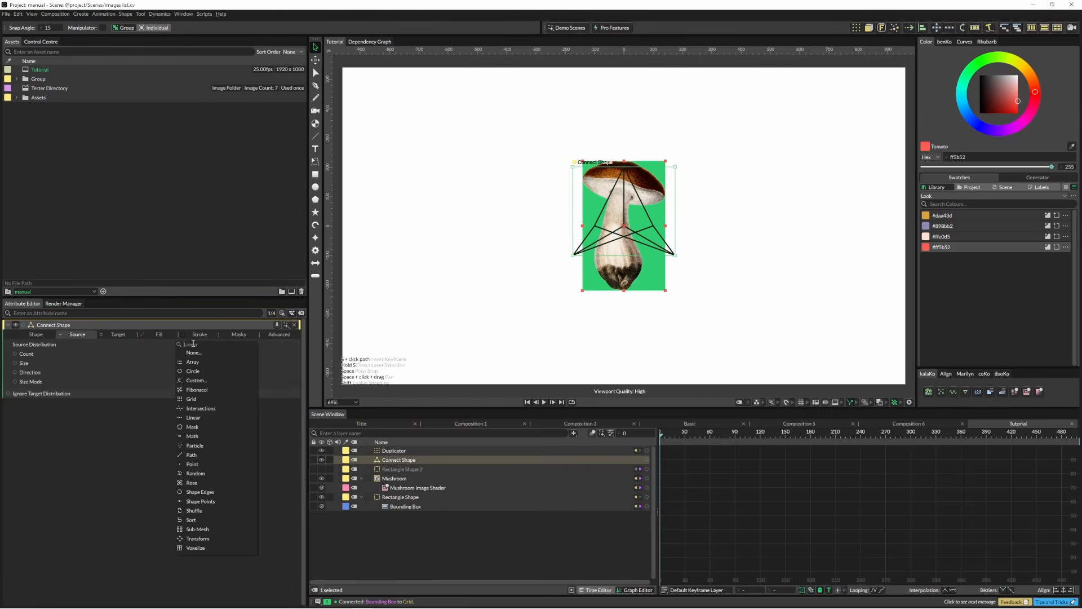
click(213, 502)
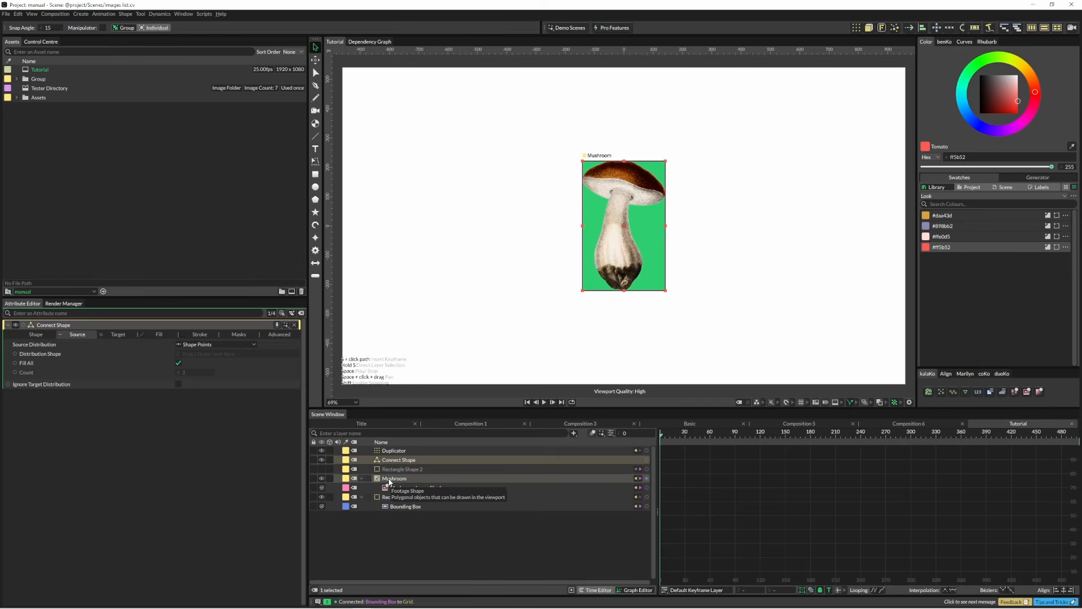
drag(389, 479, 258, 356)
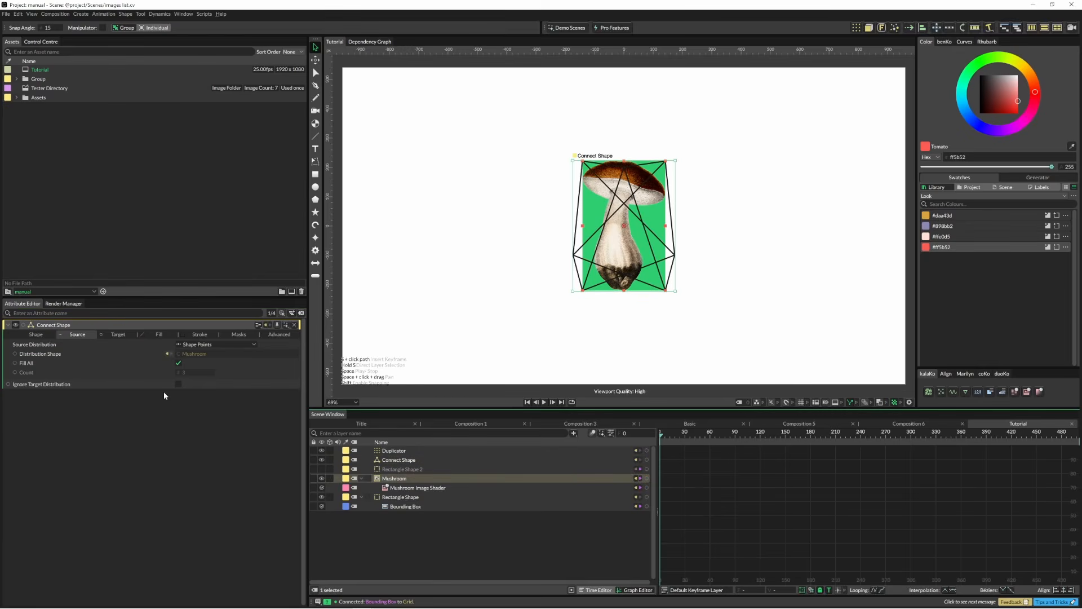
click(178, 384)
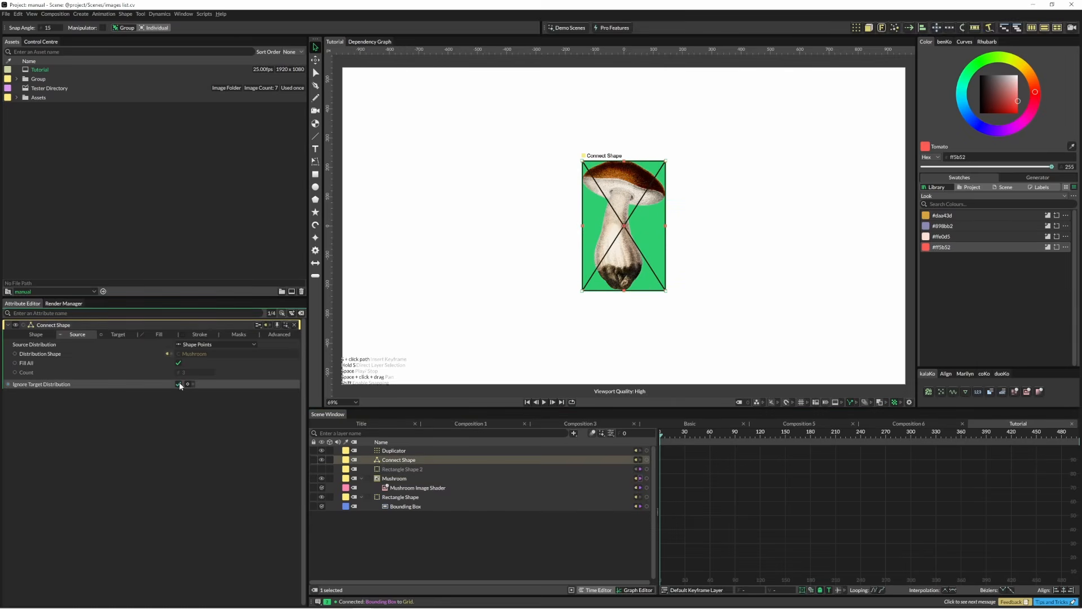
Set the Connect Shape's stroke width to 2 and clear the selection
click(200, 335)
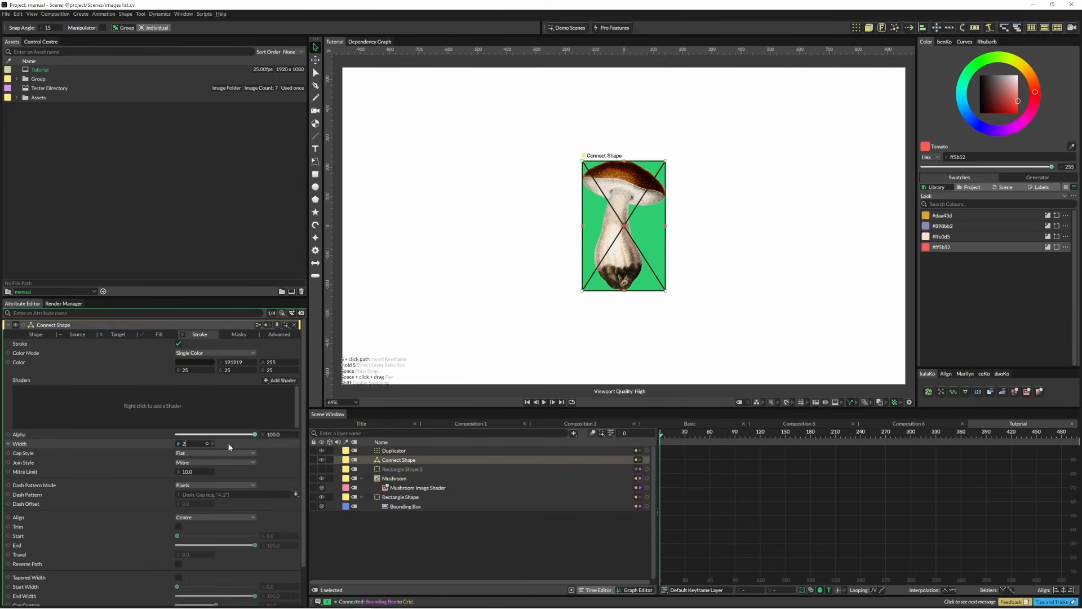
text(2)
key(Return)
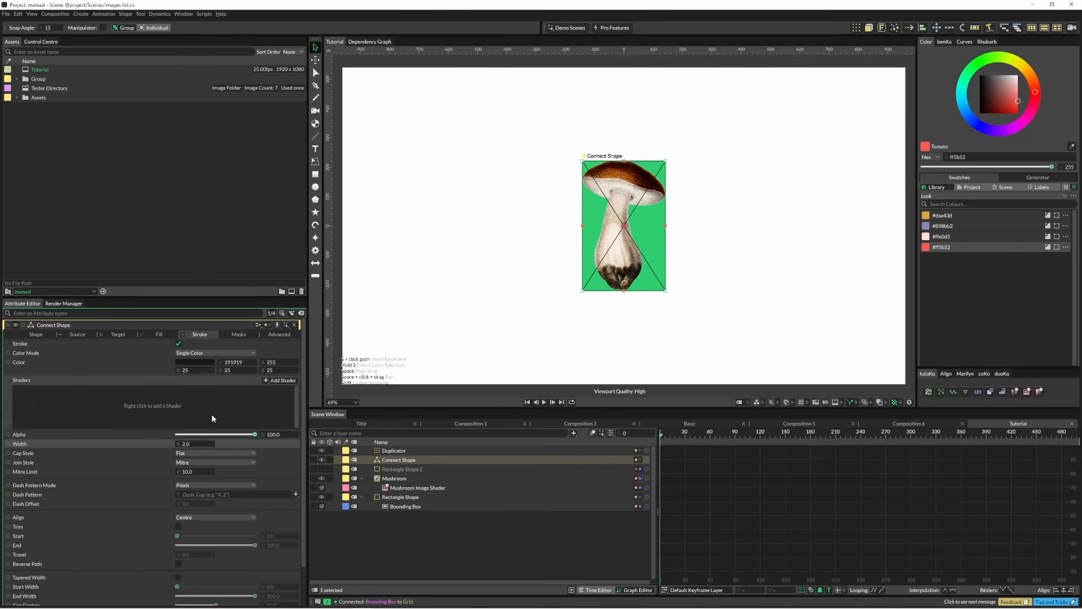
click(472, 298)
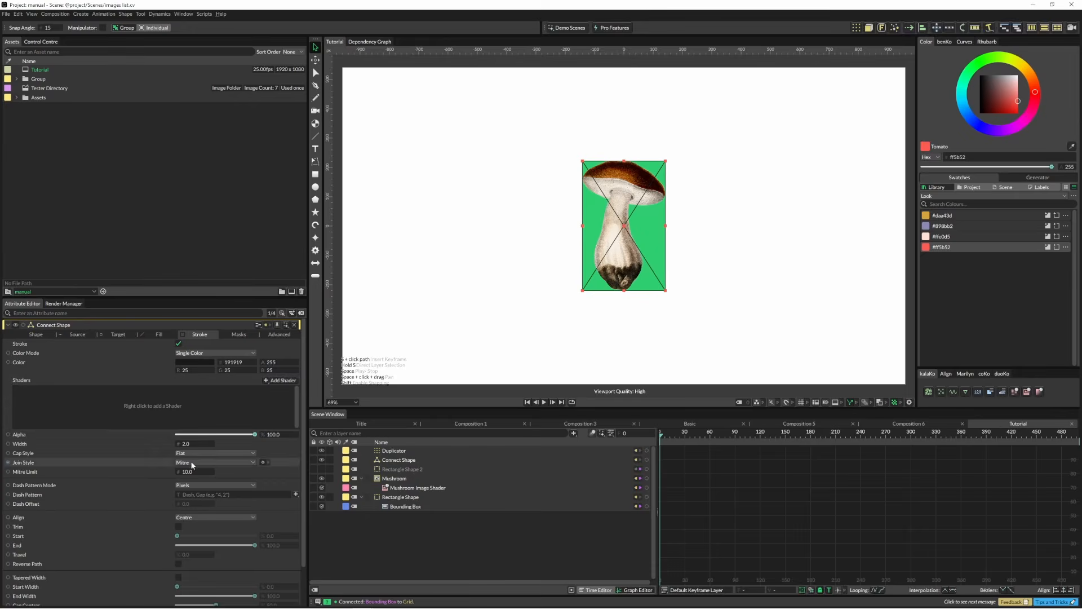
Try the Motel and Hand images as the Mushroom Image Shader's file and restore the Mushroom image
click(410, 489)
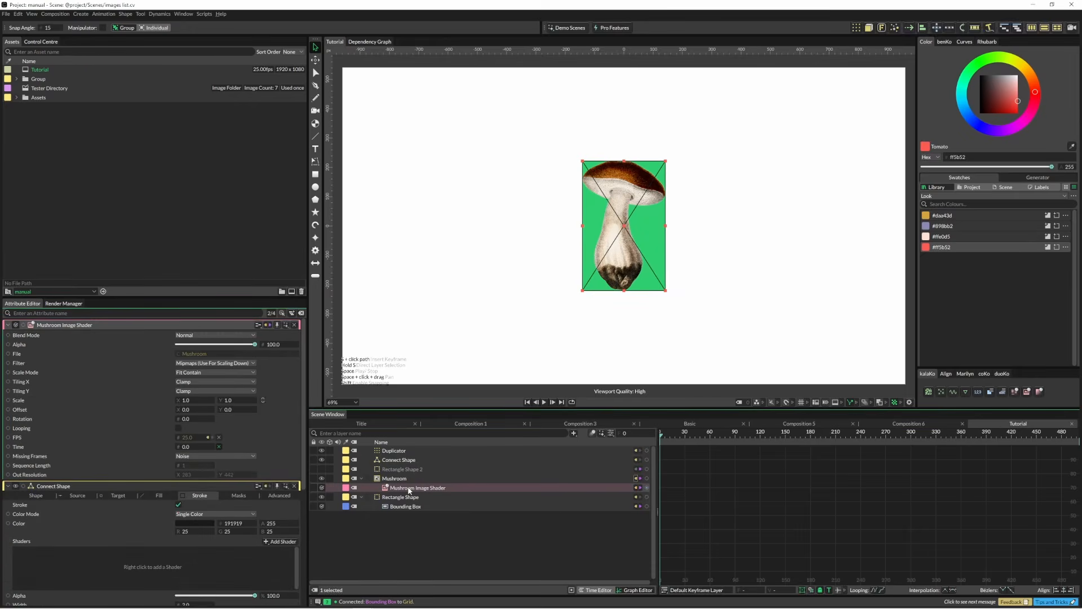
click(17, 97)
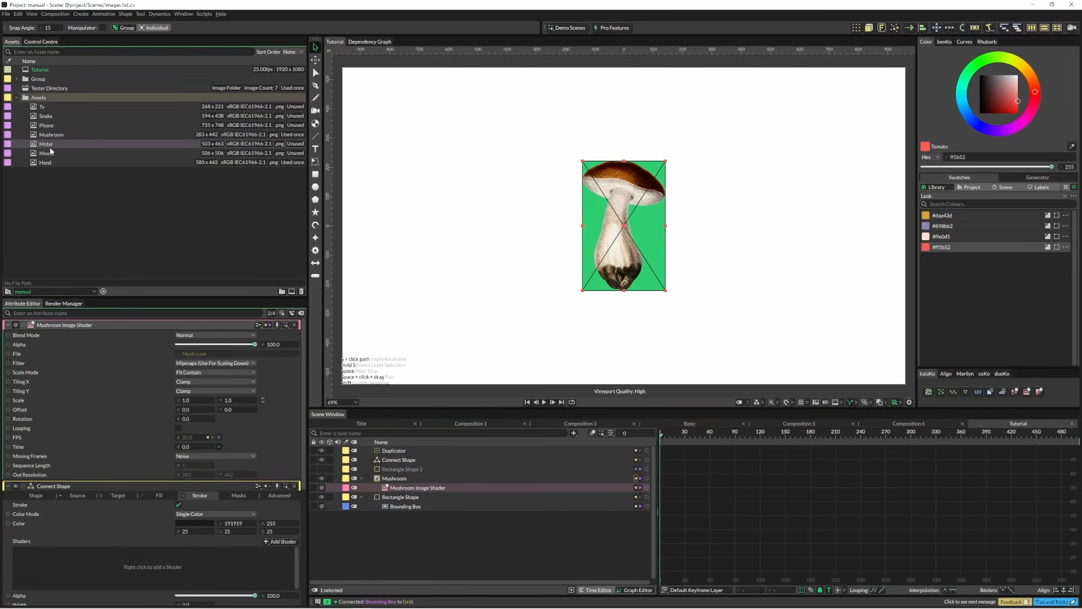
drag(48, 145, 212, 356)
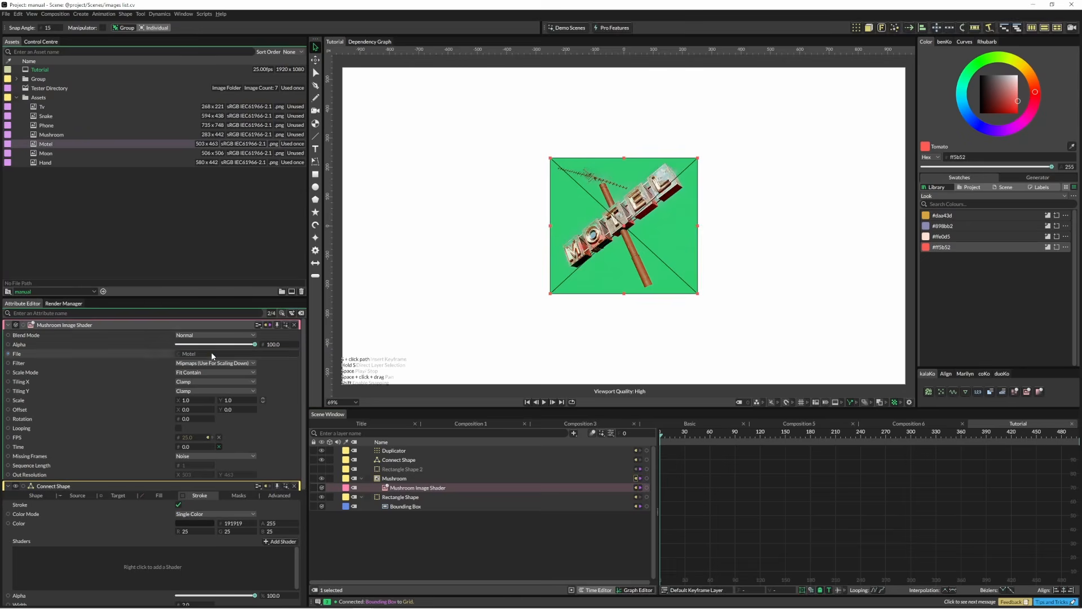
drag(49, 163, 200, 350)
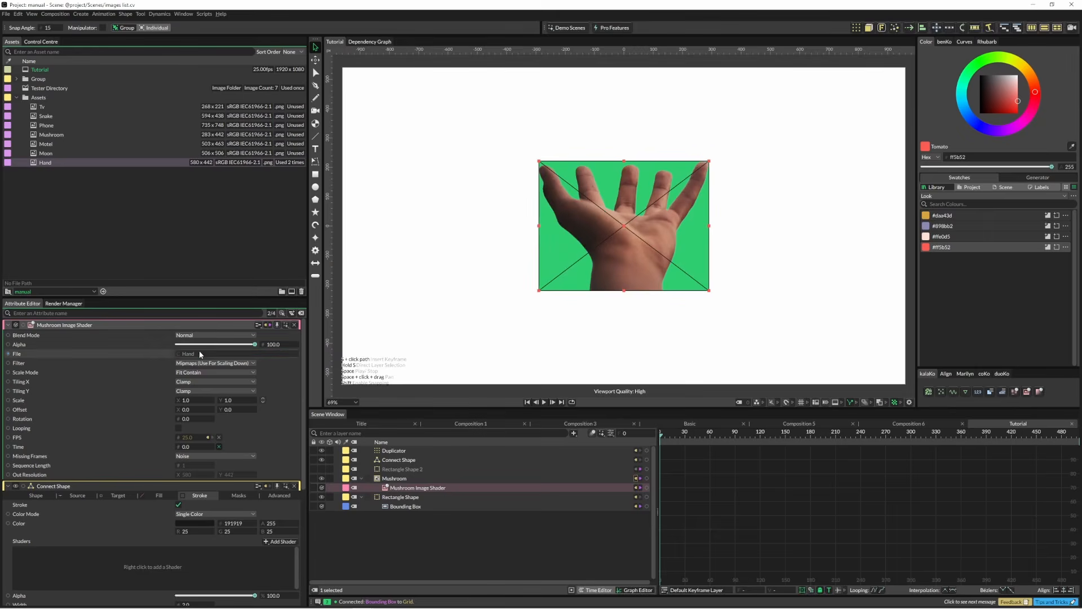
drag(49, 105, 214, 355)
Hide the green Rectangle Shape behind the mushroom and clear the selection
click(323, 498)
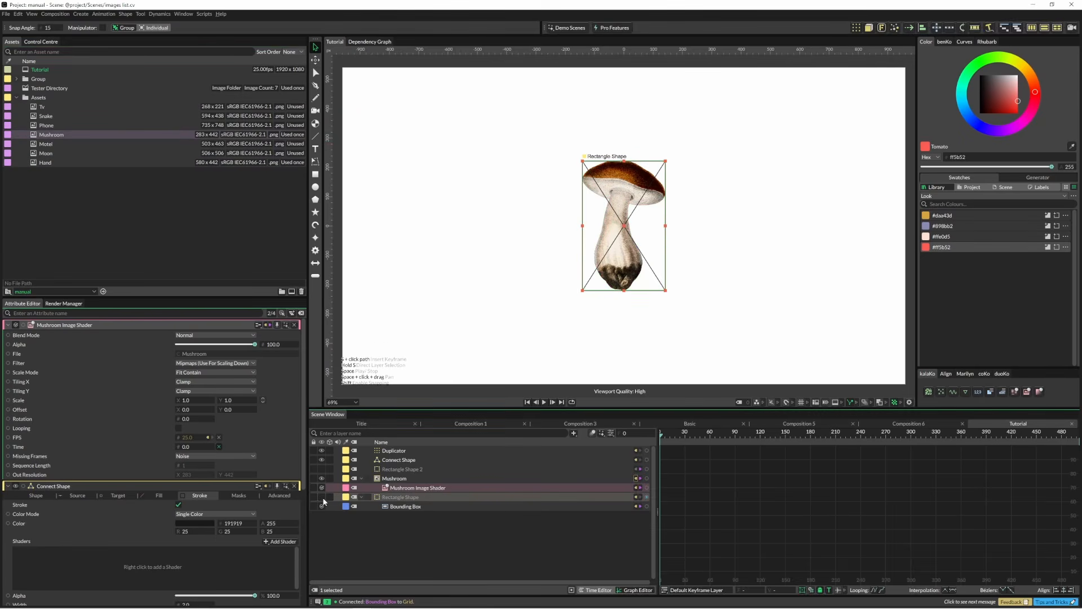
click(416, 500)
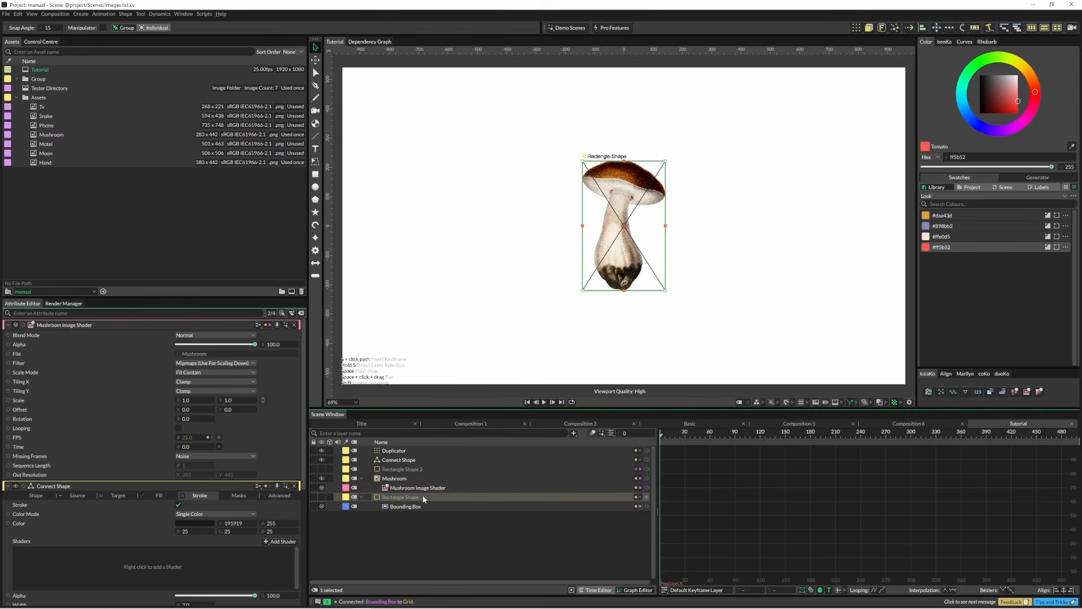
click(678, 322)
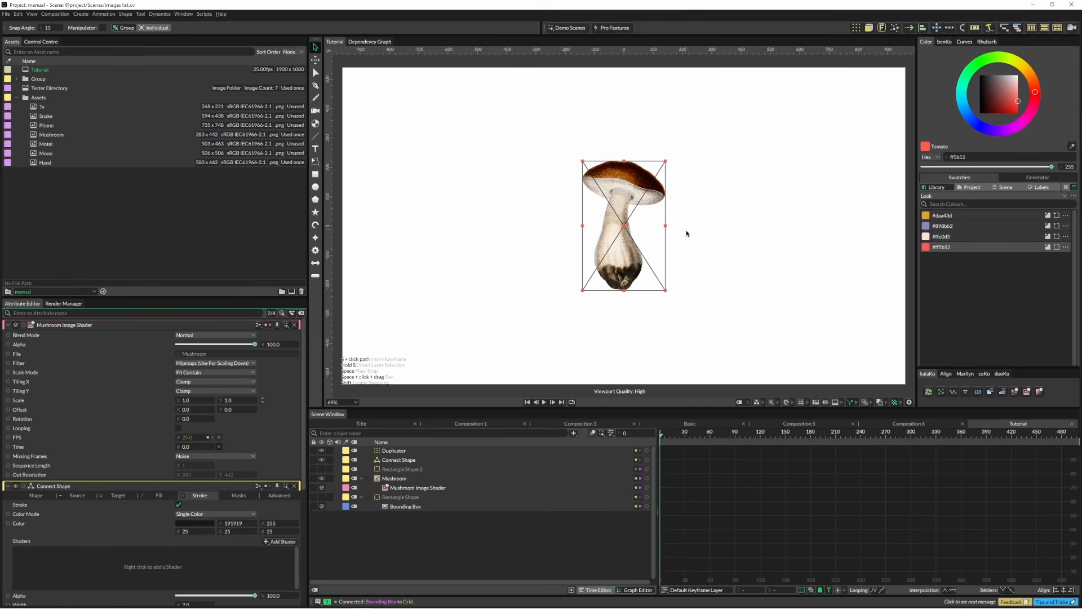
Create a text shape in DM Sans Regular at font size 36 with a black fill
click(315, 151)
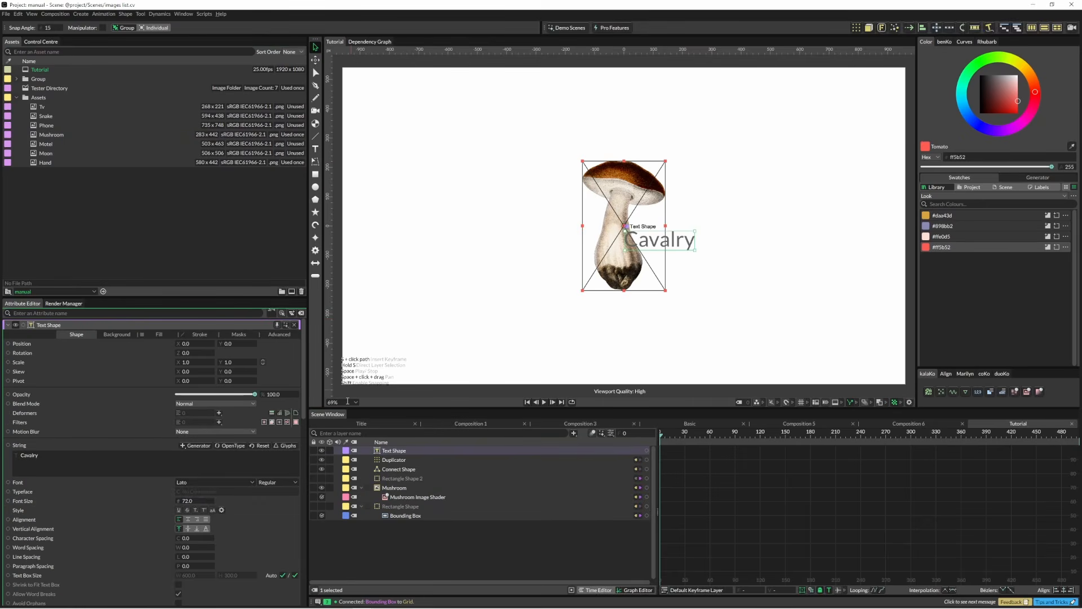
click(254, 482)
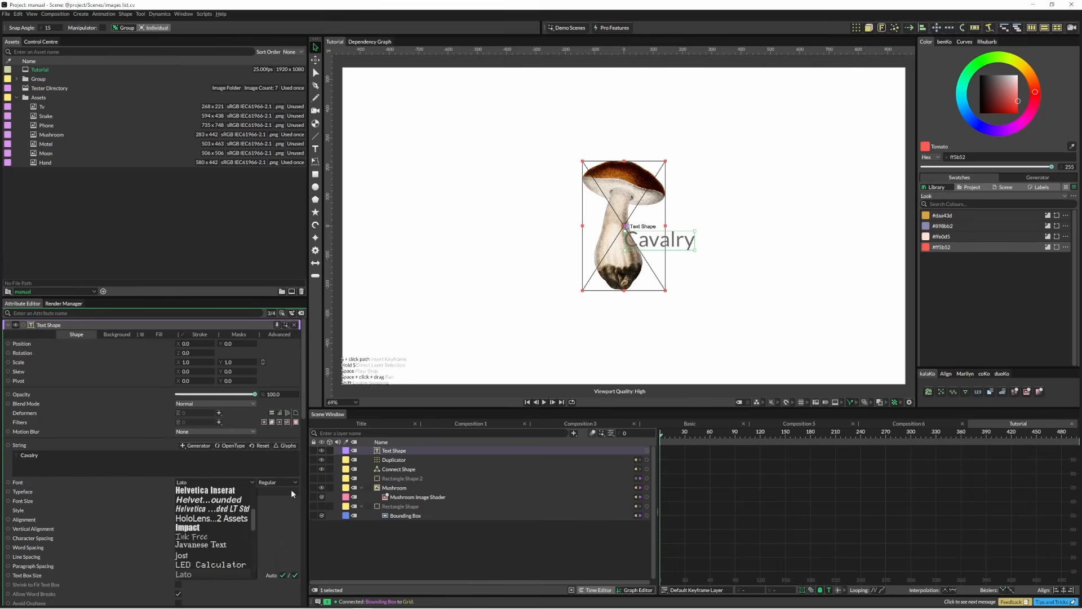
click(291, 489)
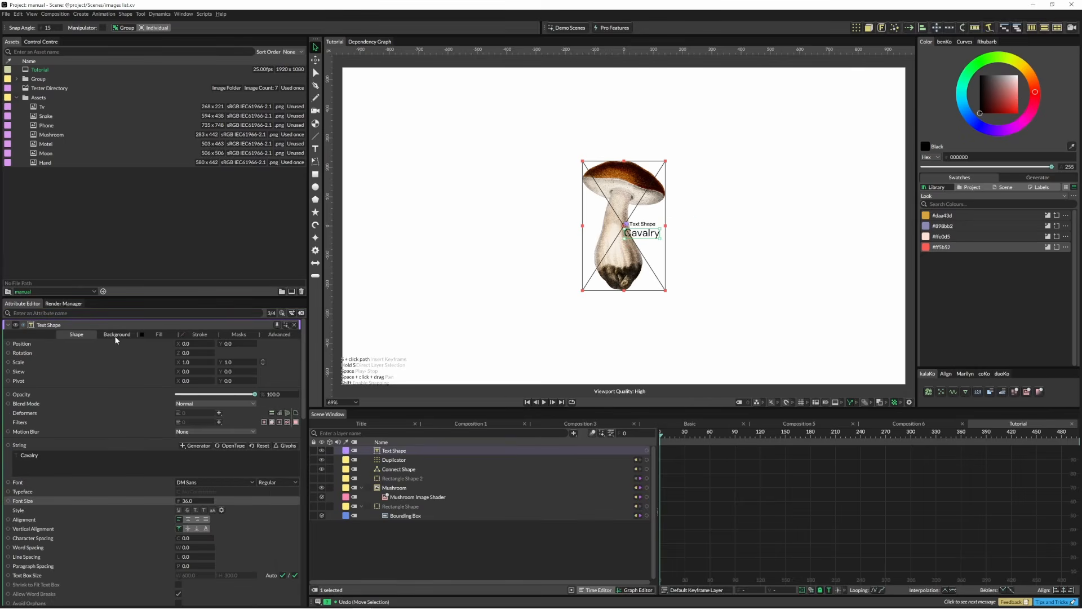
Add a background shape to the text with a horizontal padding of 10
click(117, 334)
click(295, 344)
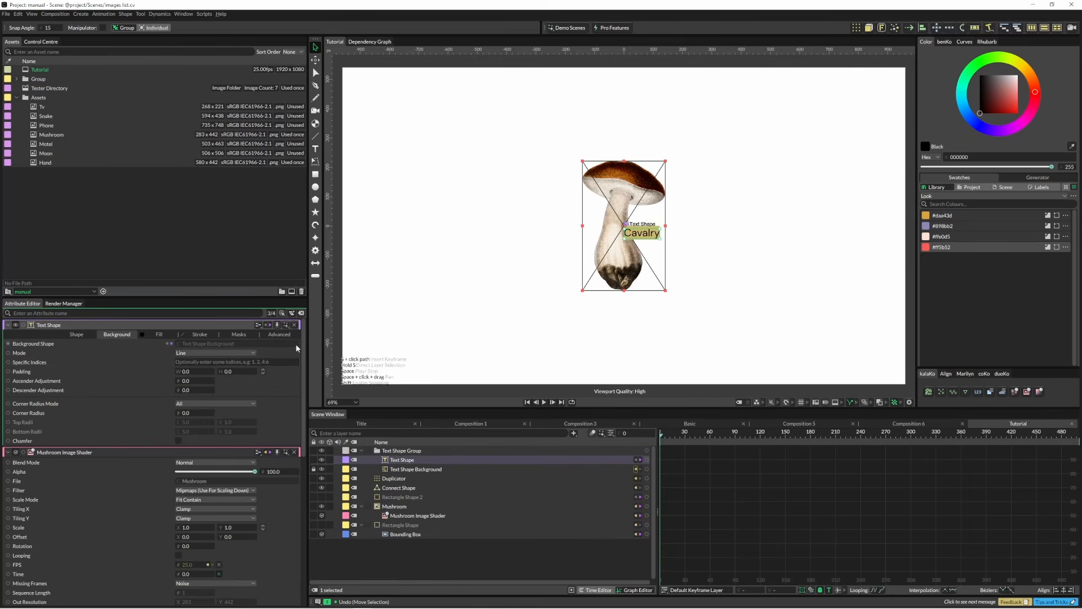
click(186, 372)
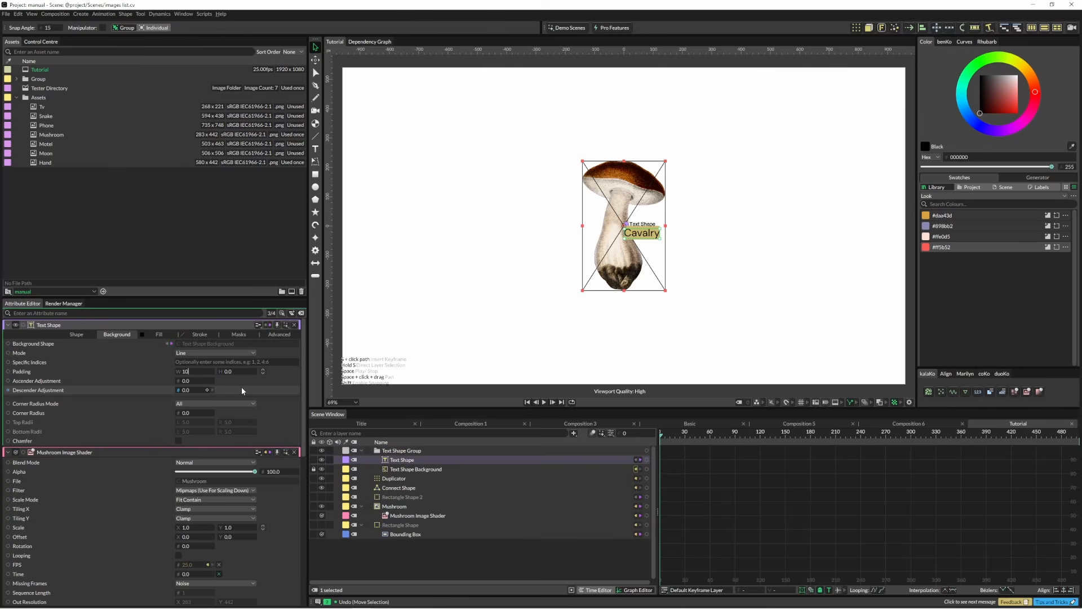
text(10)
key(Return)
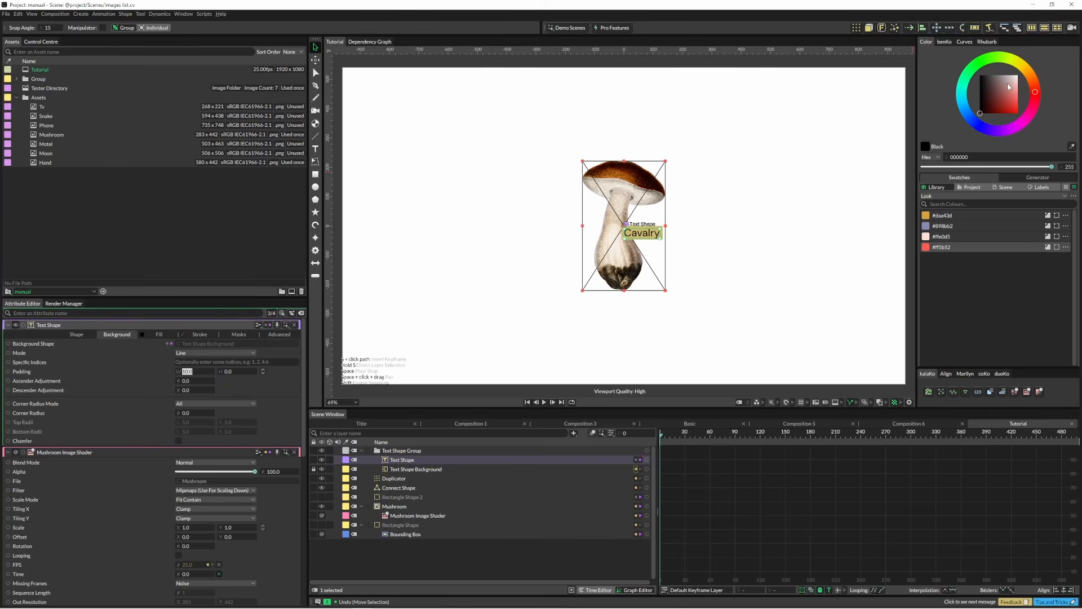
Set the Text Shape Background's colour to White Smoke (f4f4f4)
drag(1010, 86, 1022, 64)
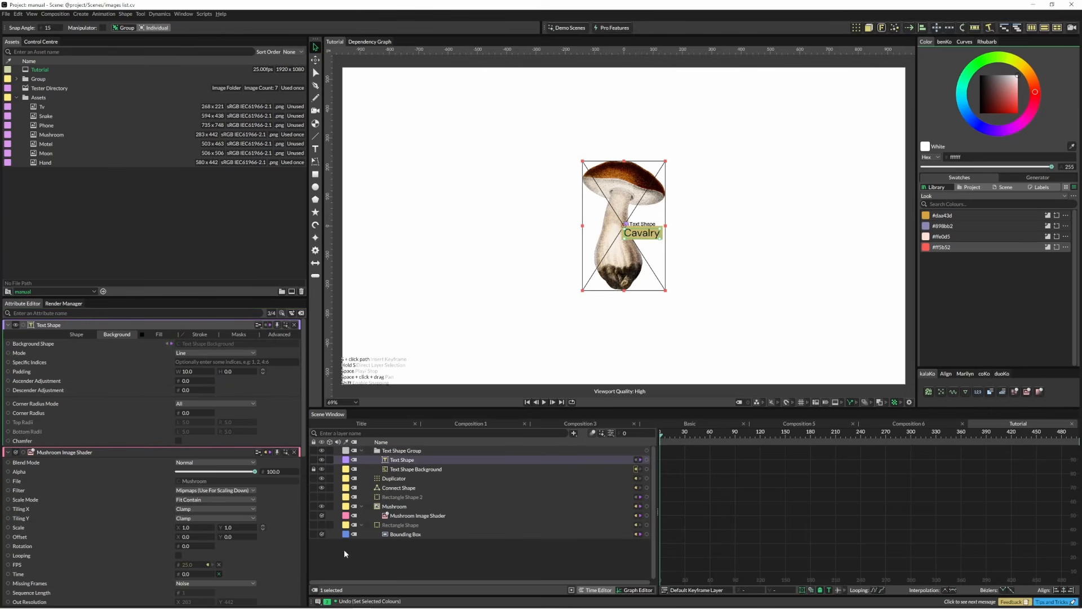
click(406, 469)
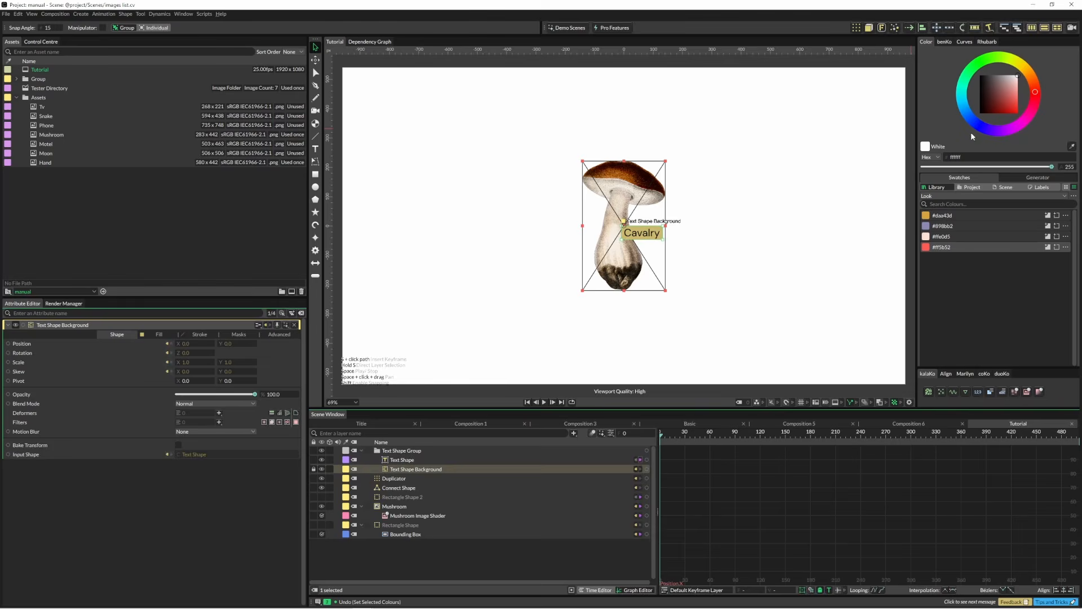
click(193, 455)
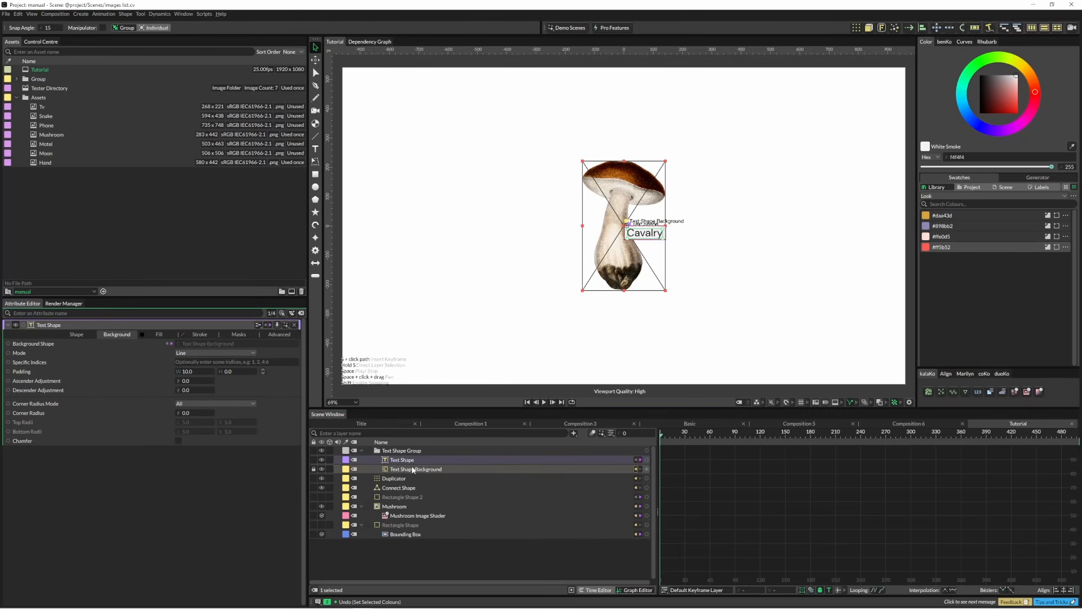
Place the Text Shape Group's pivot at its upper-left corner, X -10 and Y 0, and collapse the group
click(401, 451)
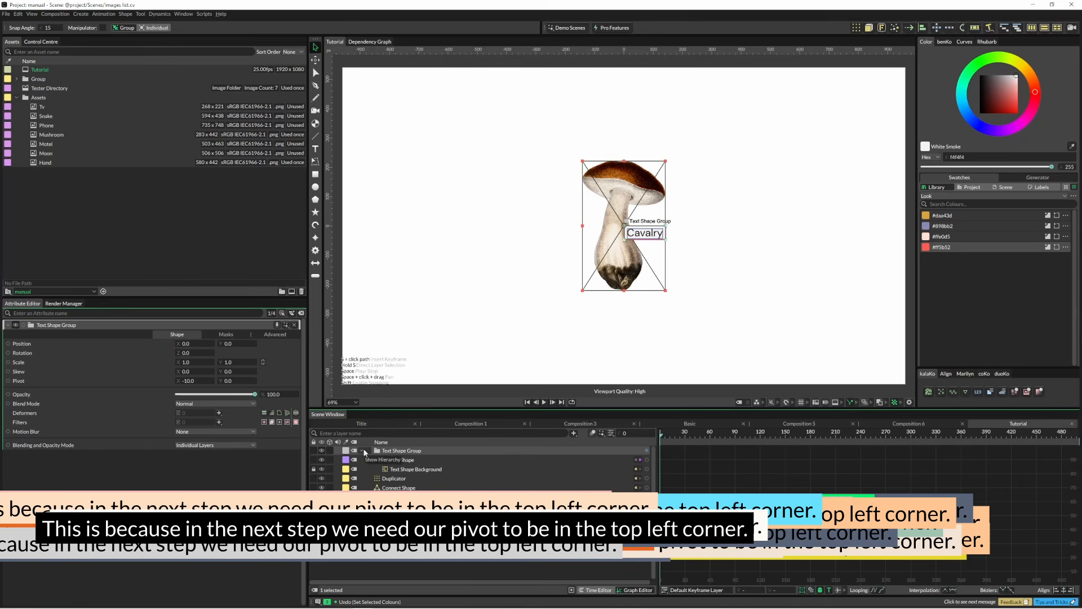
click(384, 451)
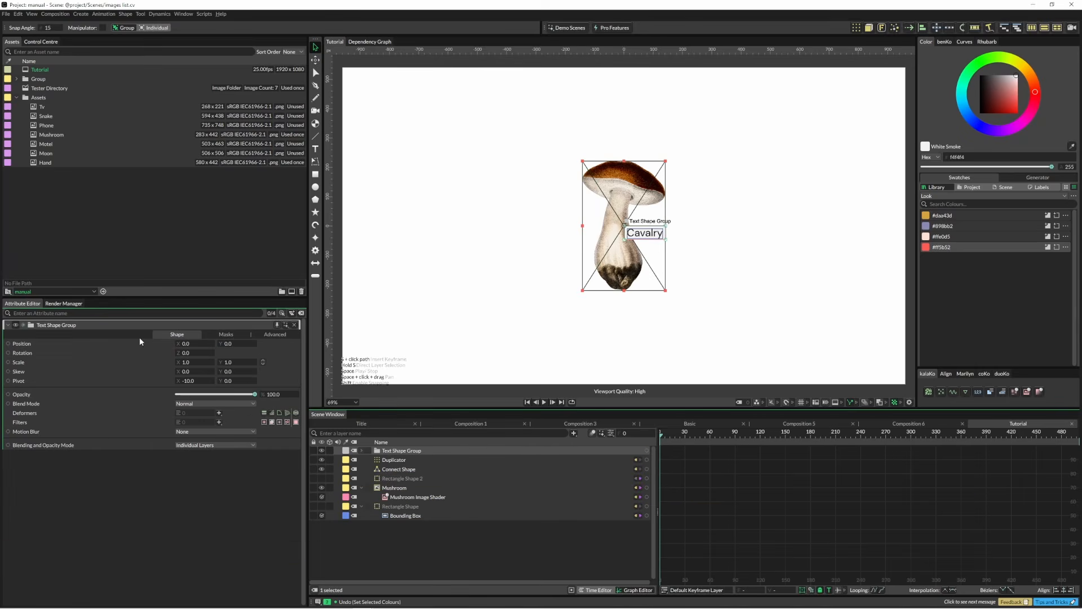
Add a Component Constraint utility to the Text Shape Group's Position, using the Point Constraint type
right_click(142, 347)
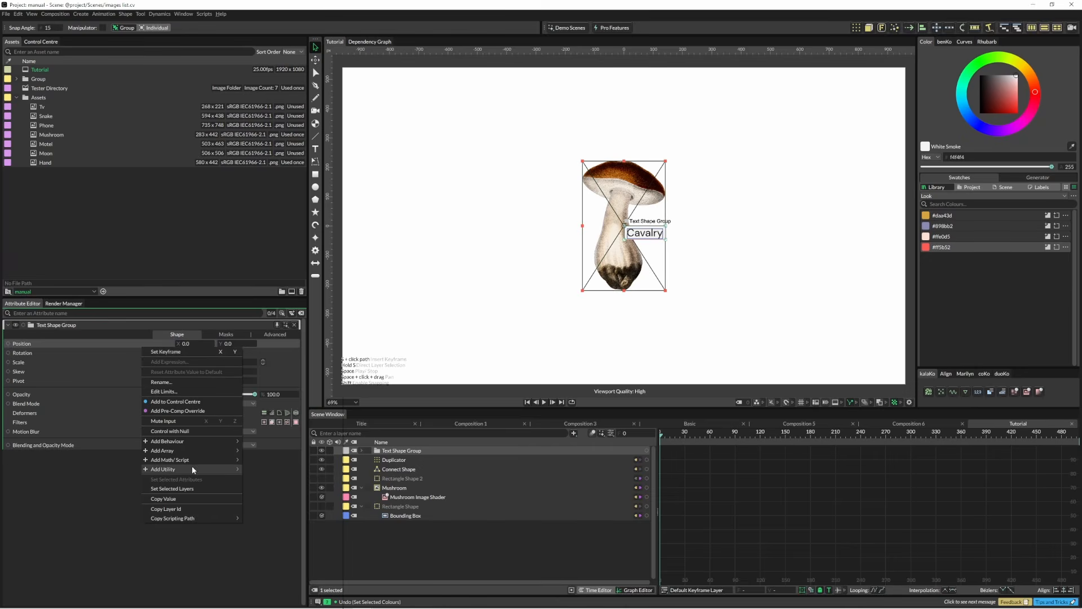
mouse_move(217, 472)
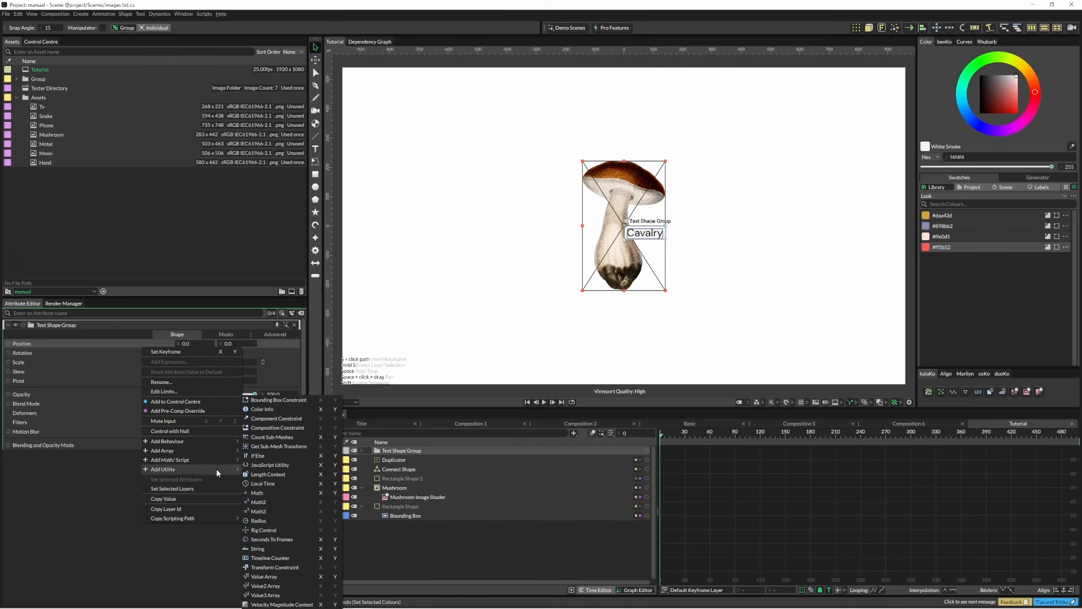
click(277, 420)
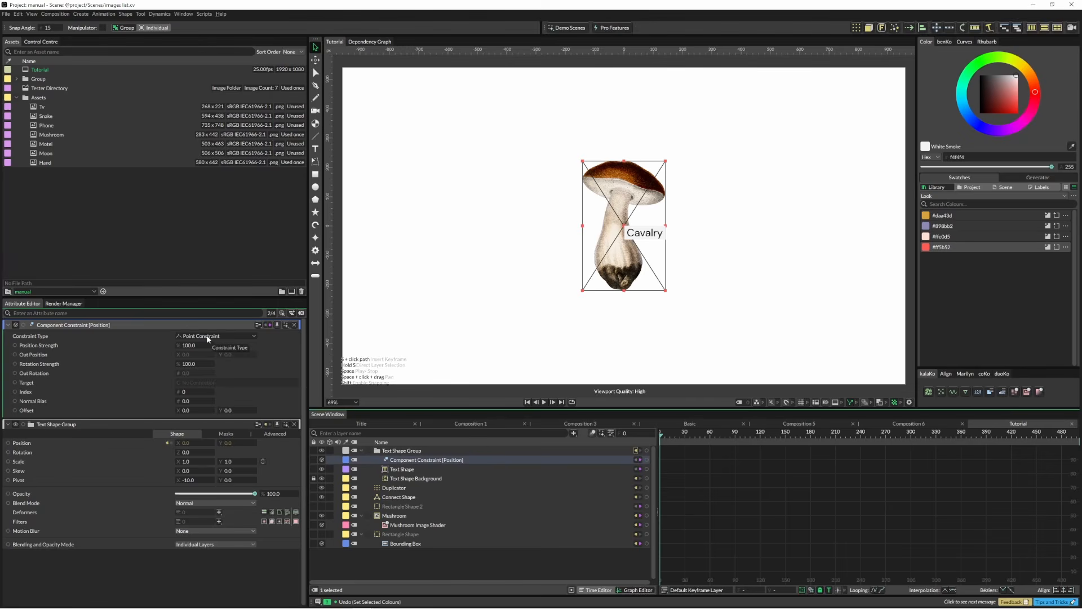
click(208, 337)
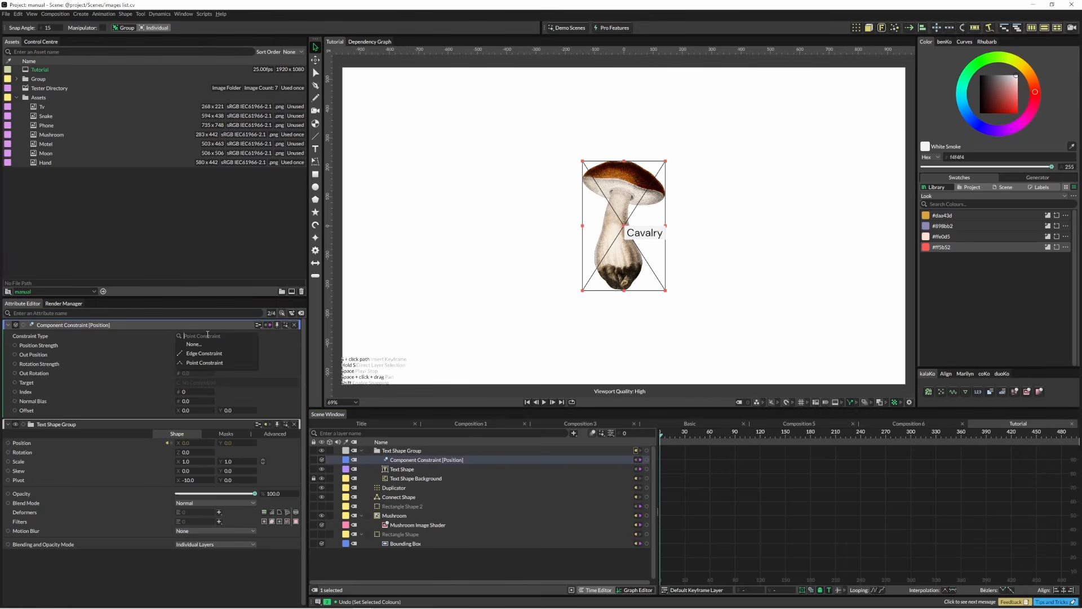
click(215, 364)
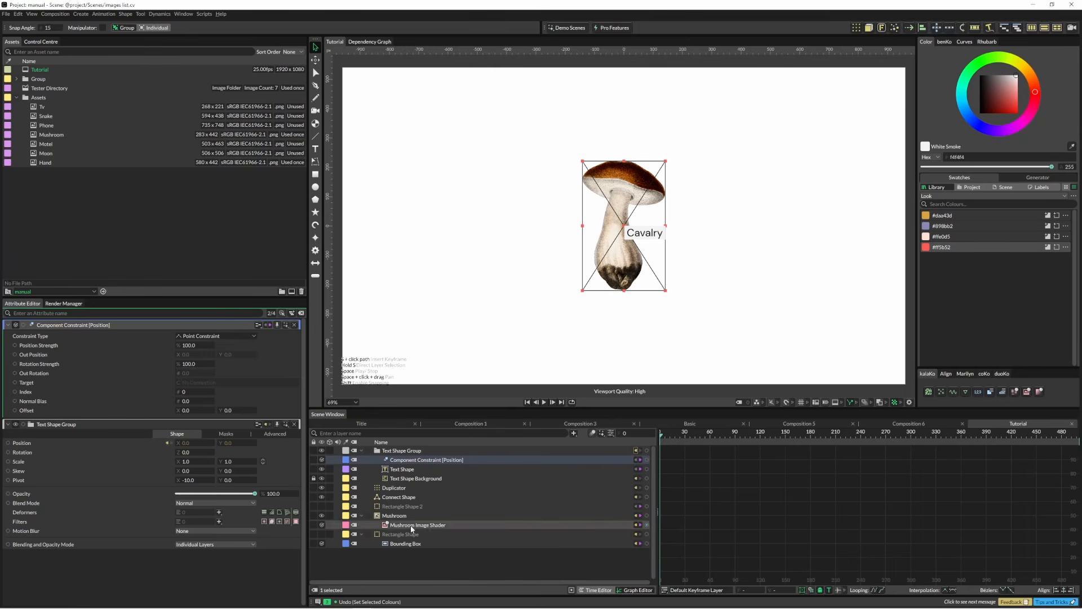
Set Rectangle Shape as the target of the Text Shape Group's point constraint
drag(405, 540, 224, 381)
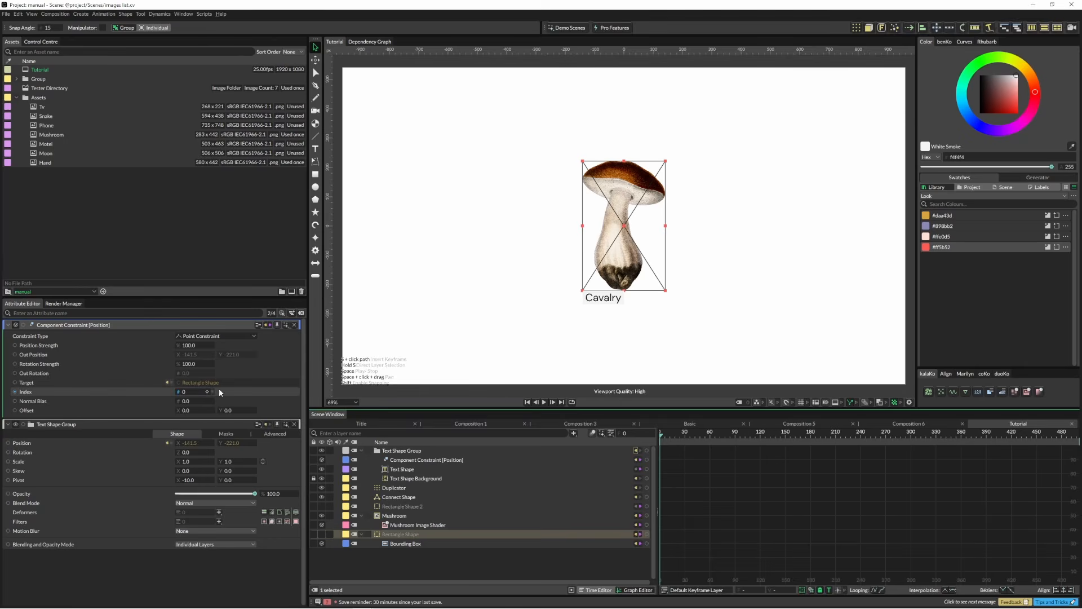
Try Index values 1, 2 and 3 for the Text Shape Group's point constraint and return it to 0
click(190, 393)
text(1)
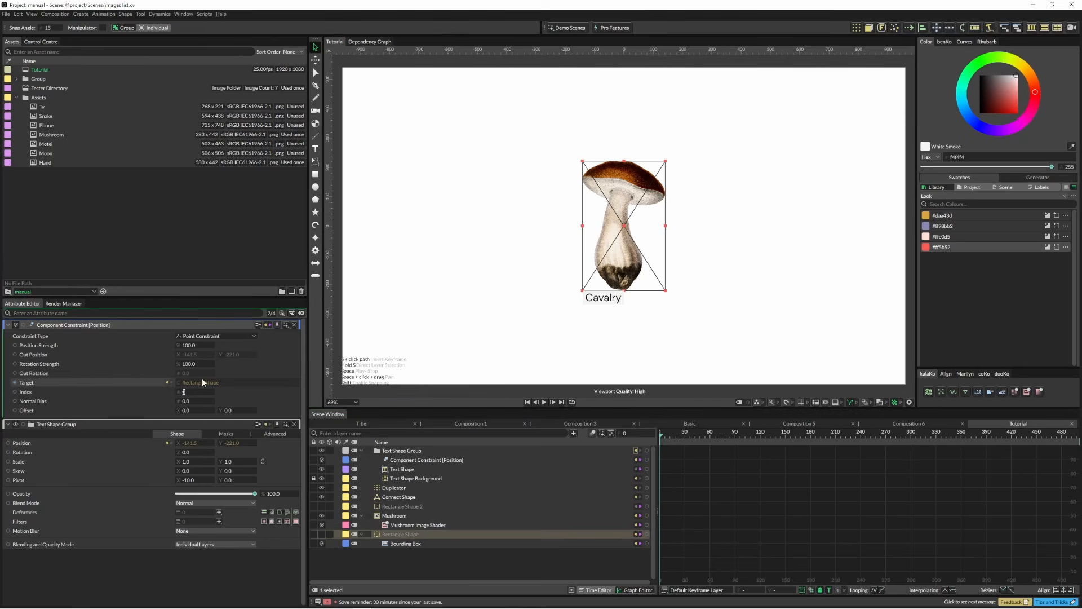
key(BackSpace)
text(2)
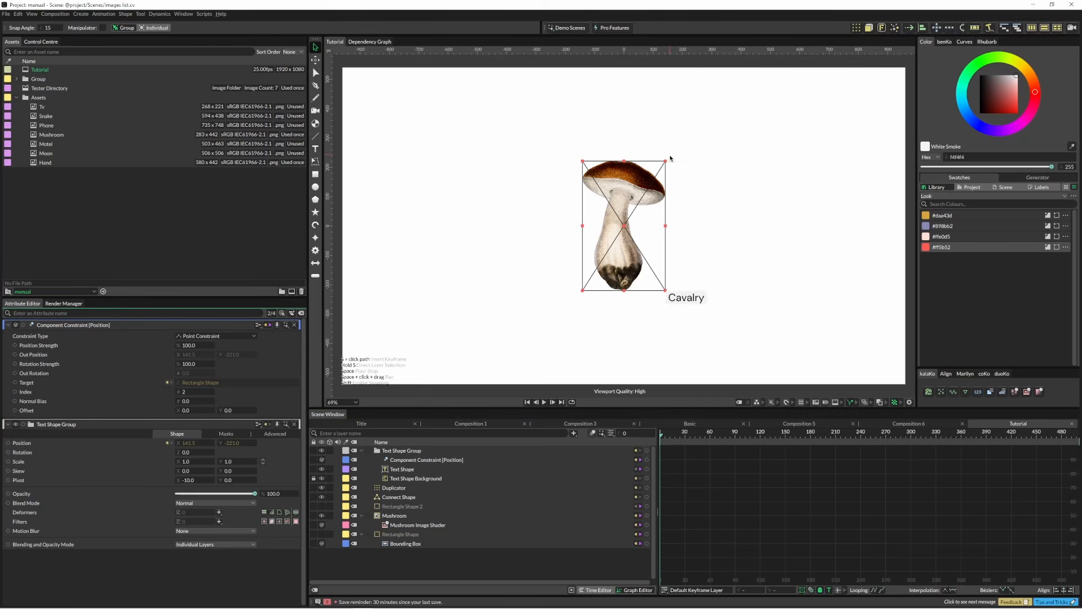
key(BackSpace)
text(3)
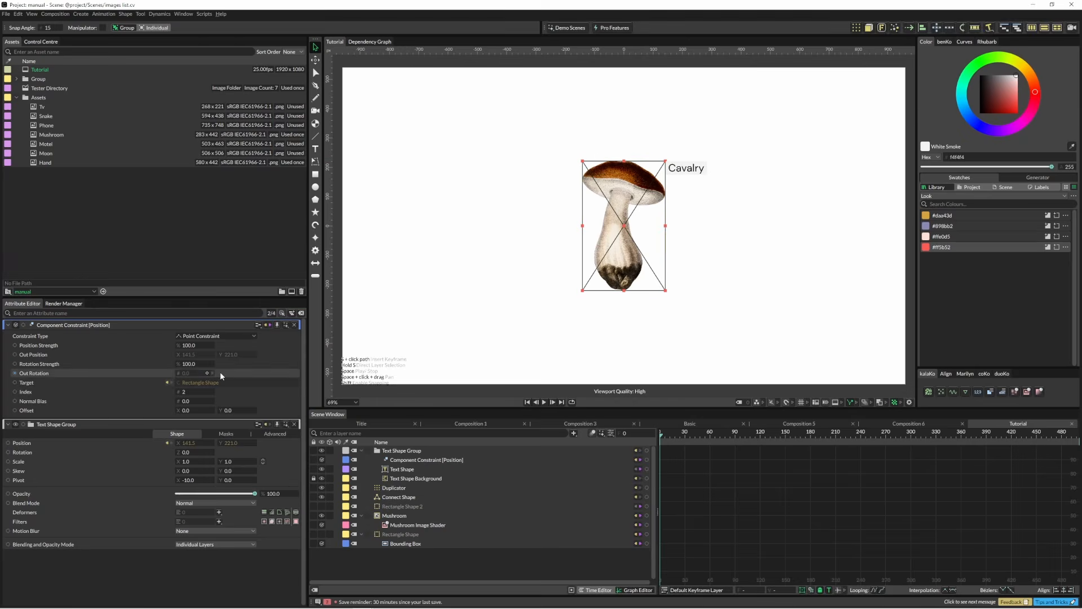
key(BackSpace)
text(4)
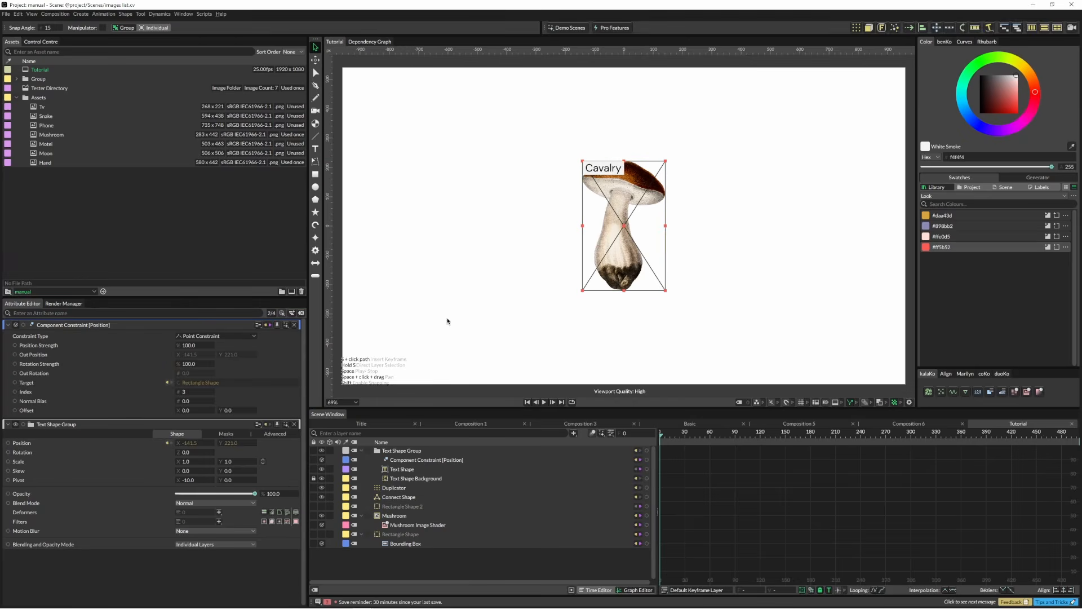
key(BackSpace)
text(0)
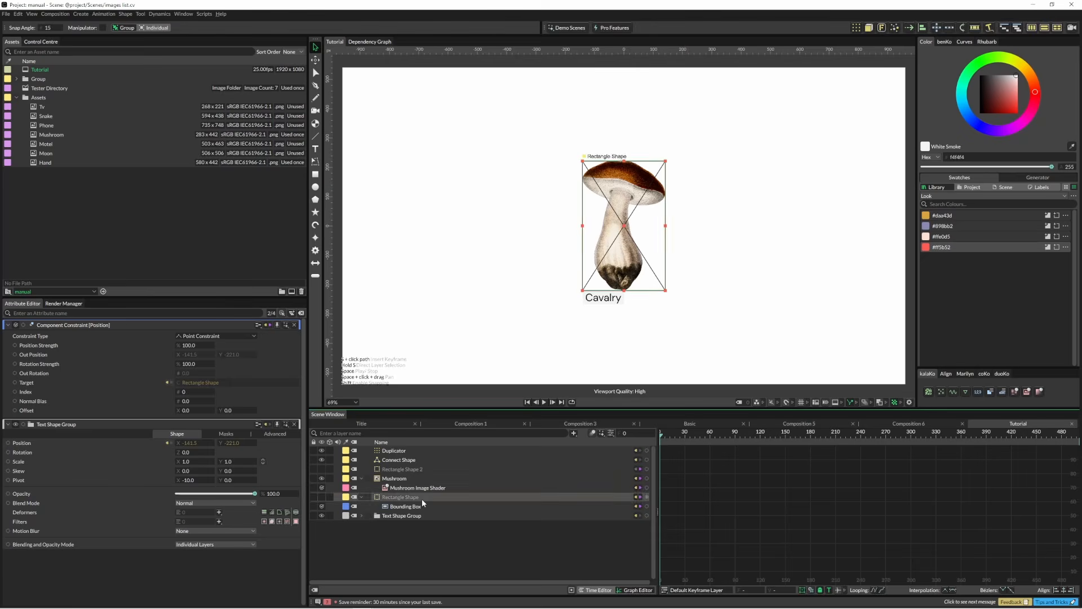
Create a second text shape and add a Component Constraint utility to its Position
key(ctrl+t)
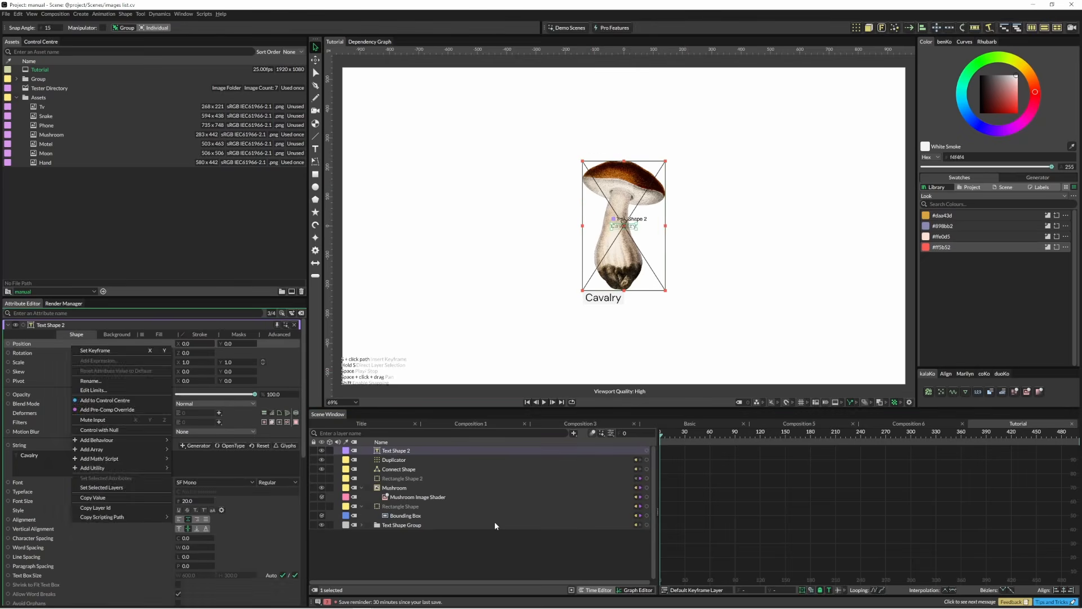
right_click(51, 345)
mouse_move(77, 467)
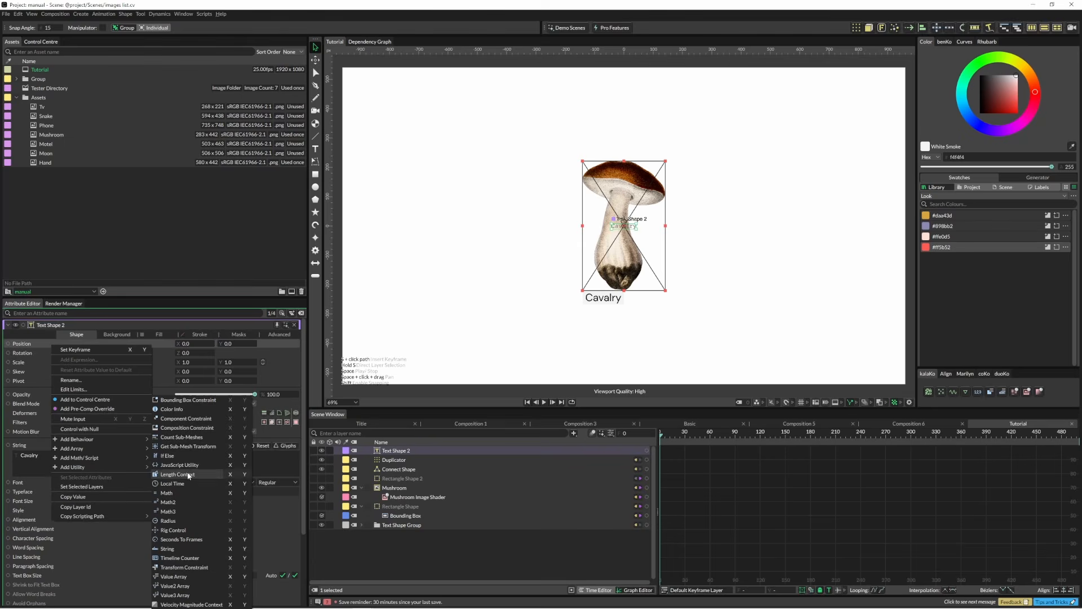
click(195, 420)
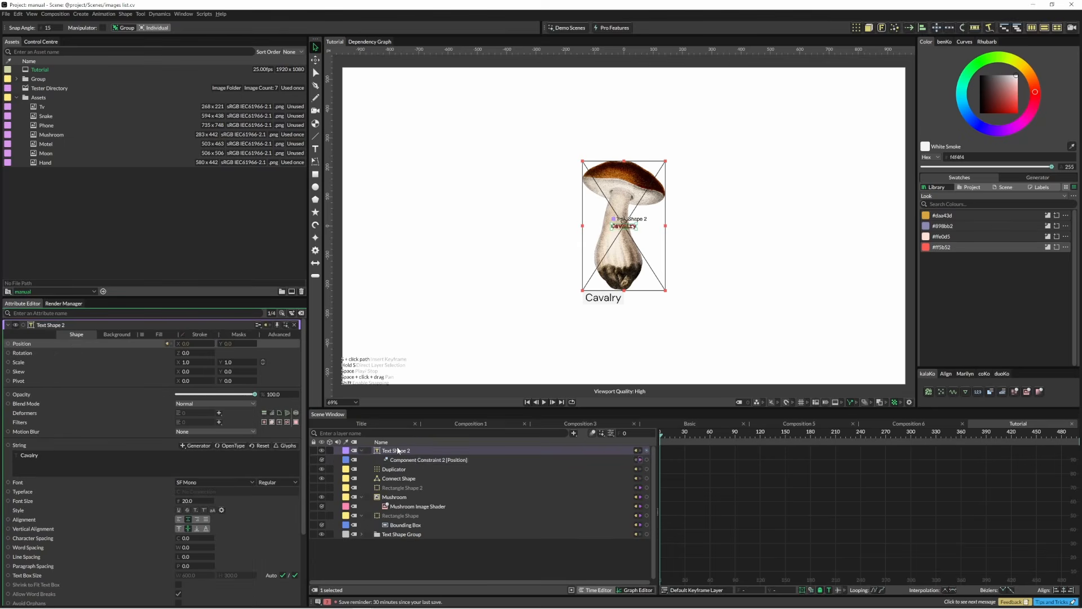
Change the second text's constraint type to Edge Constraint and set Rectangle Shape as its target
click(416, 459)
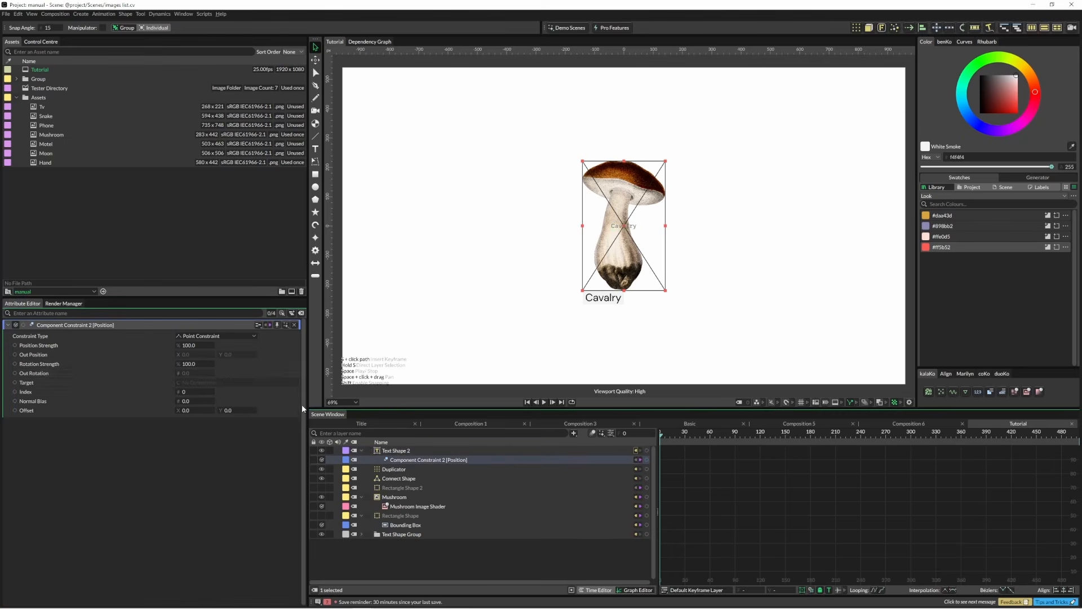
click(206, 336)
click(204, 354)
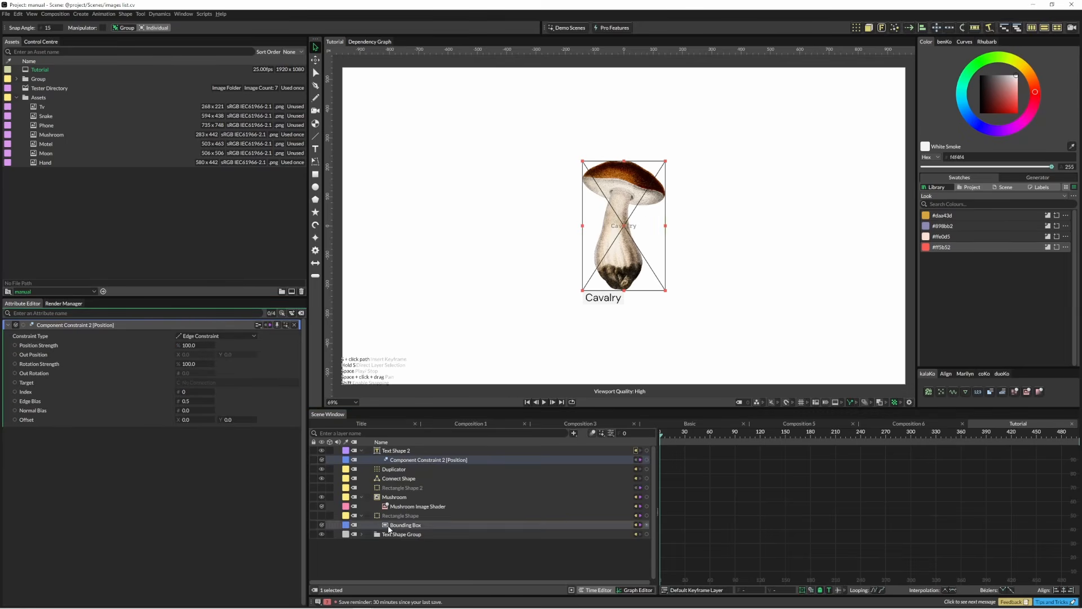
drag(397, 515, 229, 384)
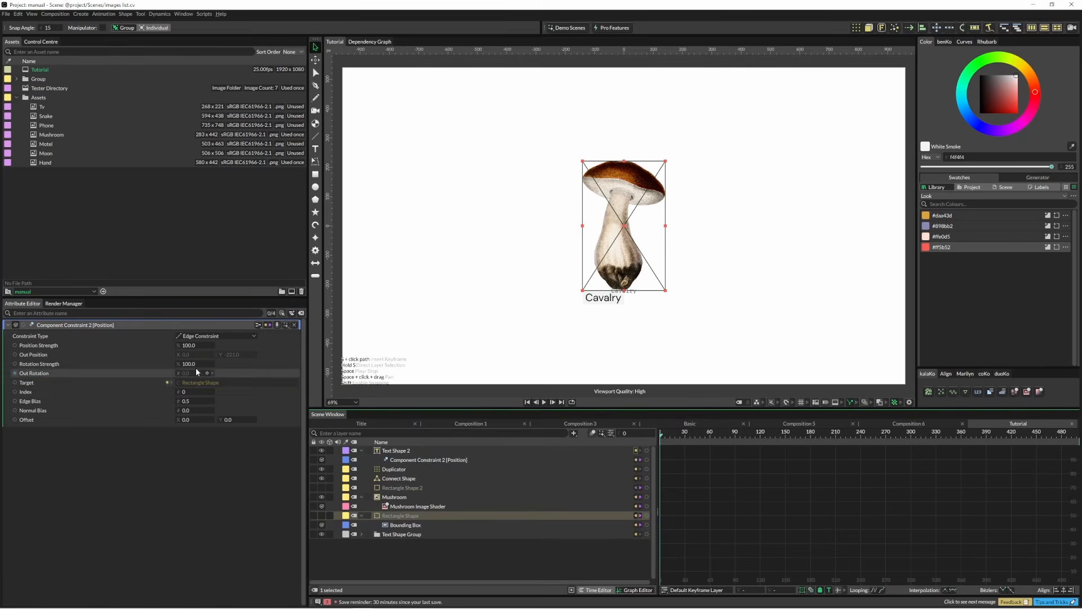
Place the second text above the image by setting its edge constraint's Index to 2 and Offset Y to 20
click(195, 392)
text(2)
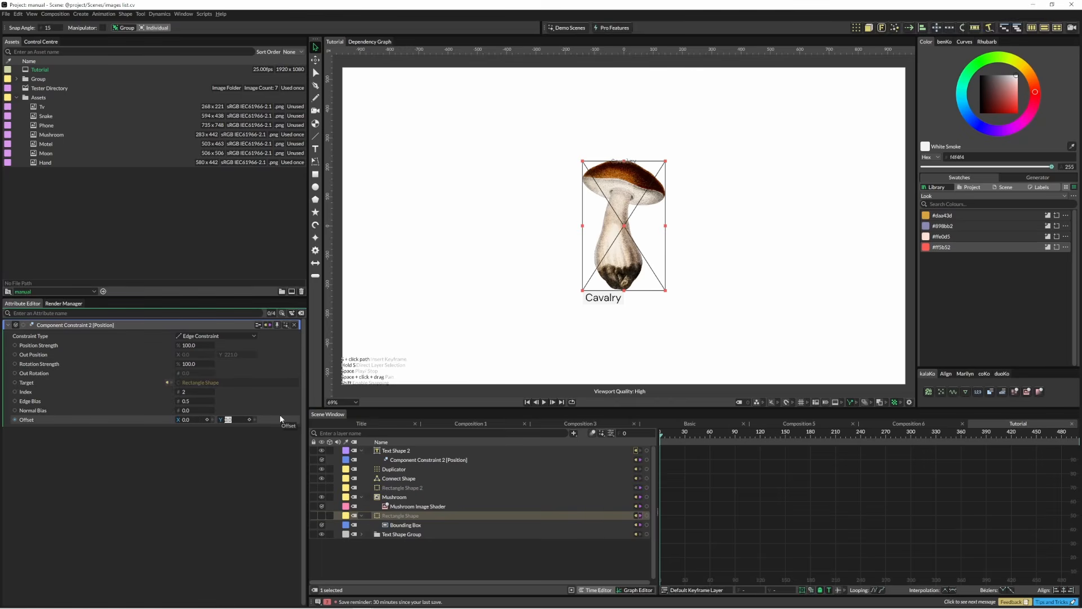
text(20)
key(Return)
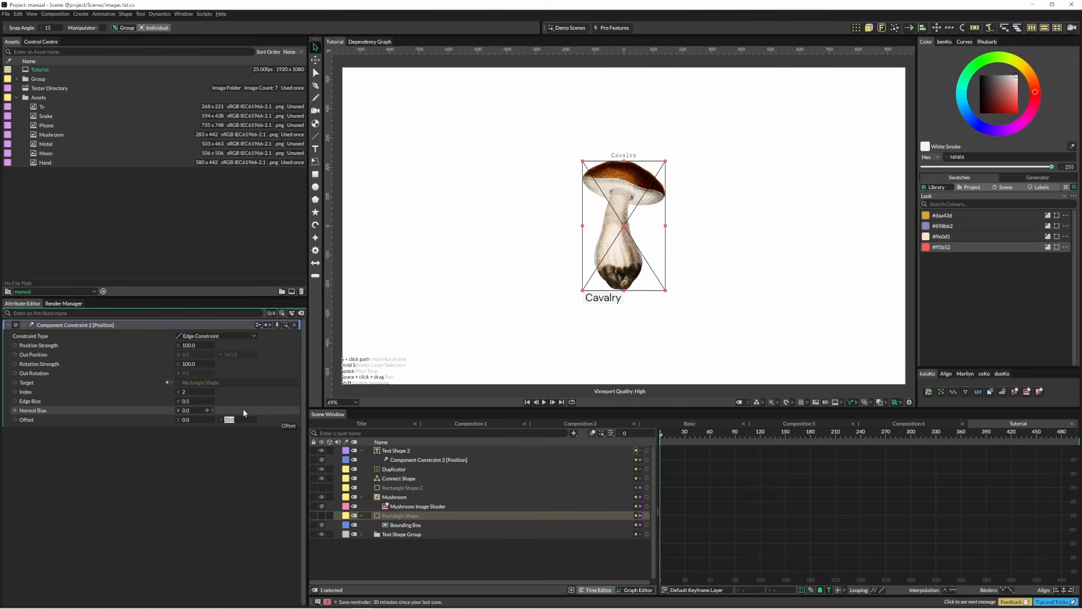
Rename the Text Shape 2 layer as X Size
click(409, 451)
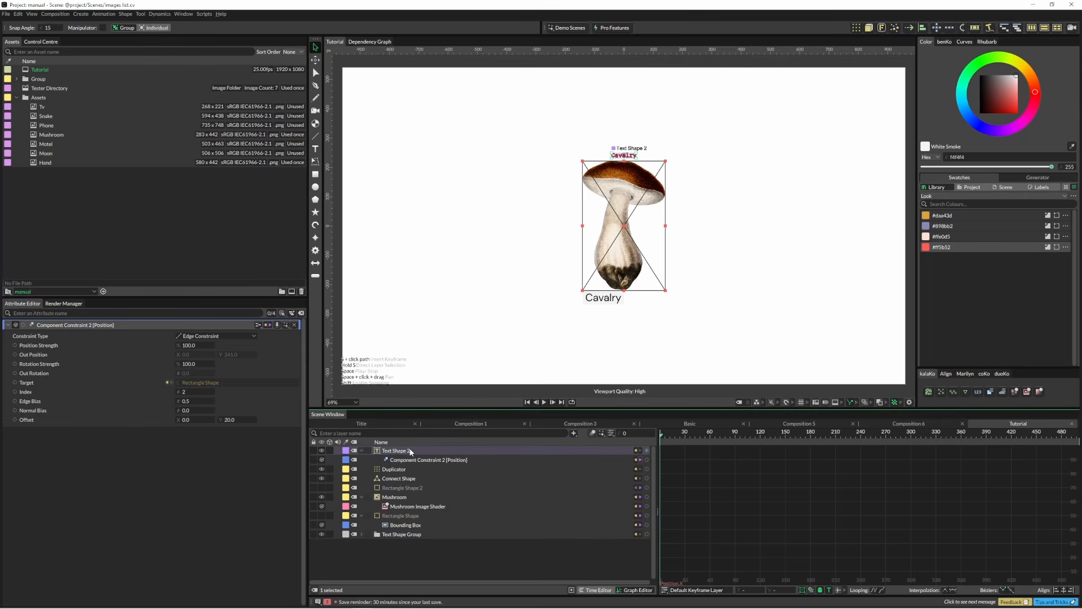
double_click(410, 451)
text(X)
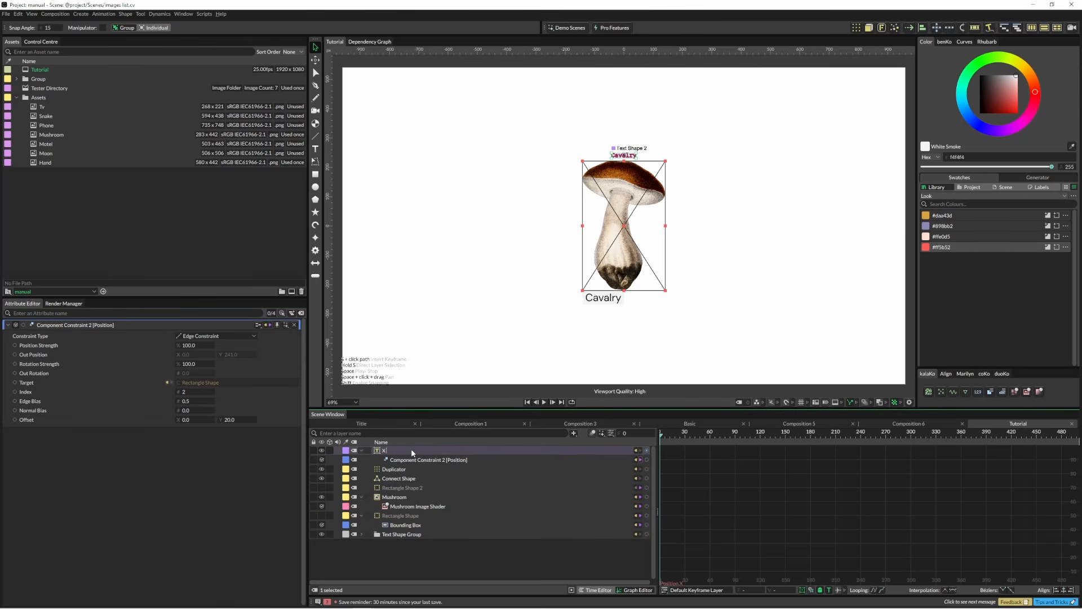
text( Size)
key(Return)
Add a Value string generator to the X Size text and drive its Number from the Mushroom Image Shader's Out Resolution X
click(404, 455)
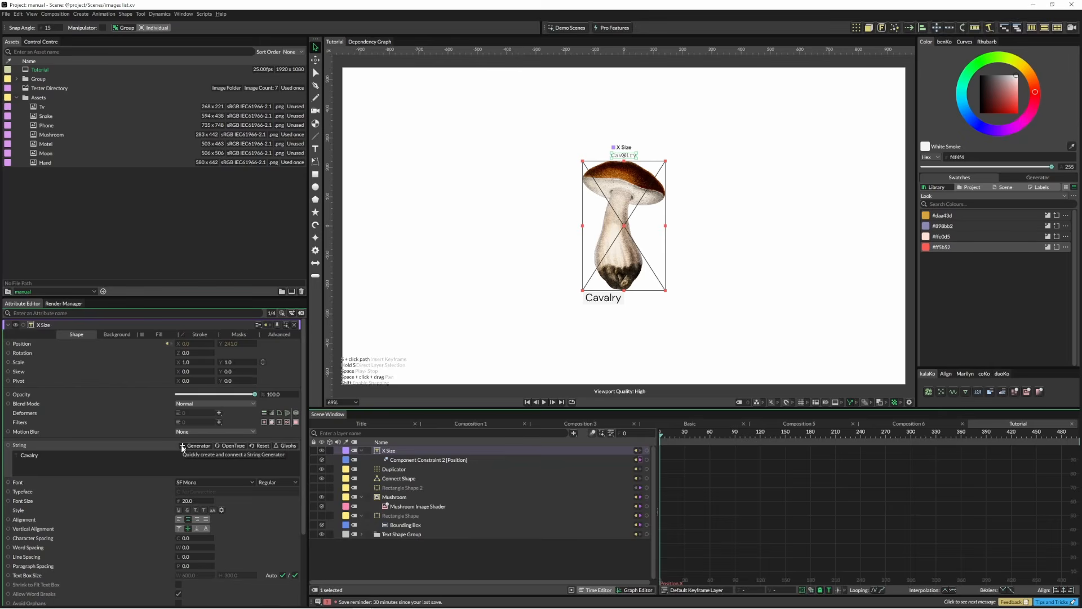
click(183, 446)
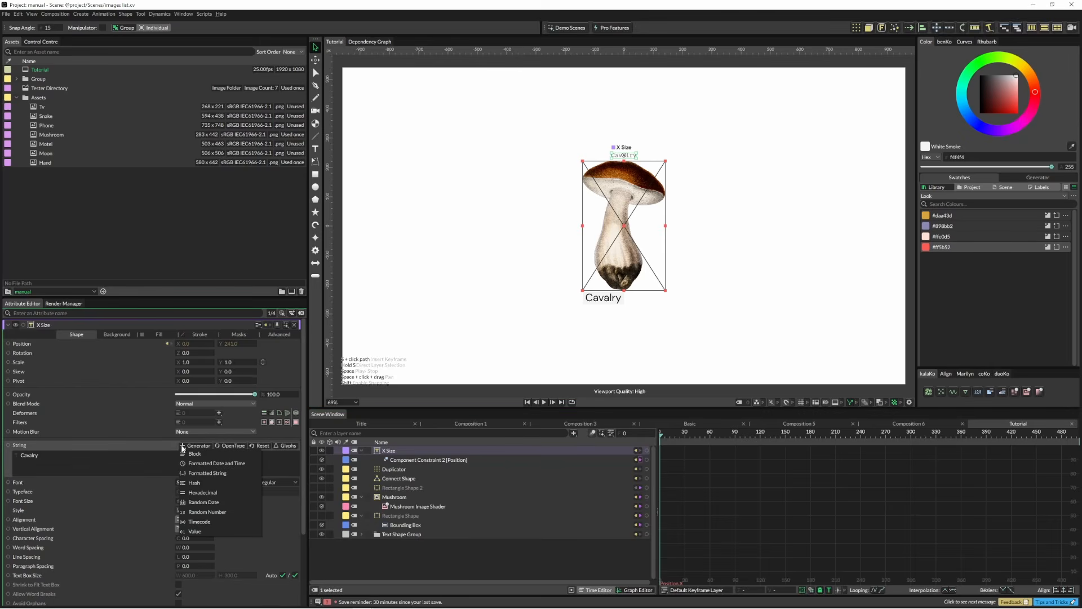
click(198, 531)
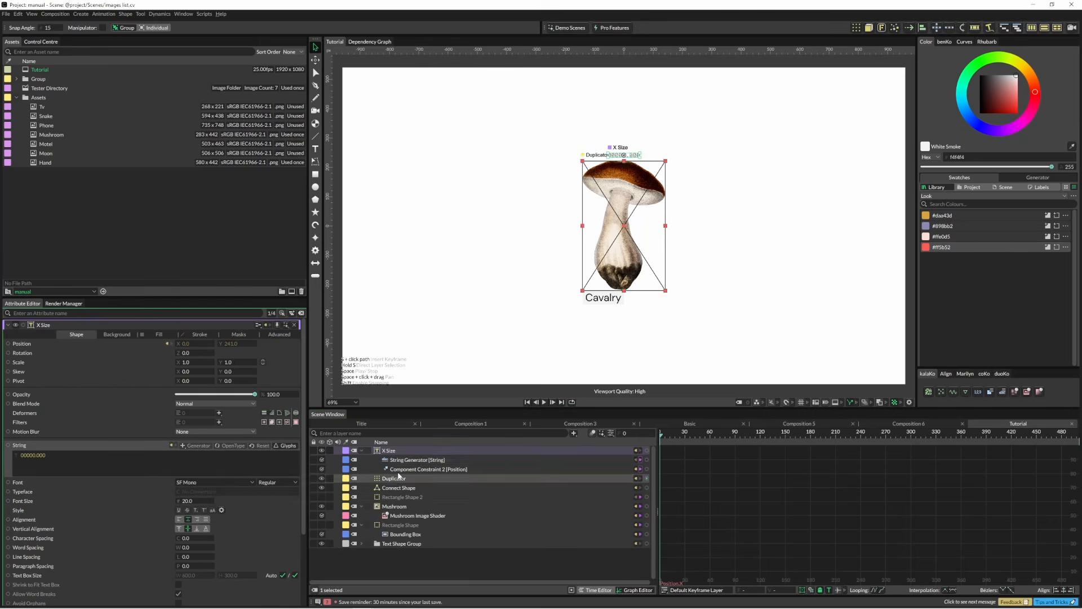
click(411, 460)
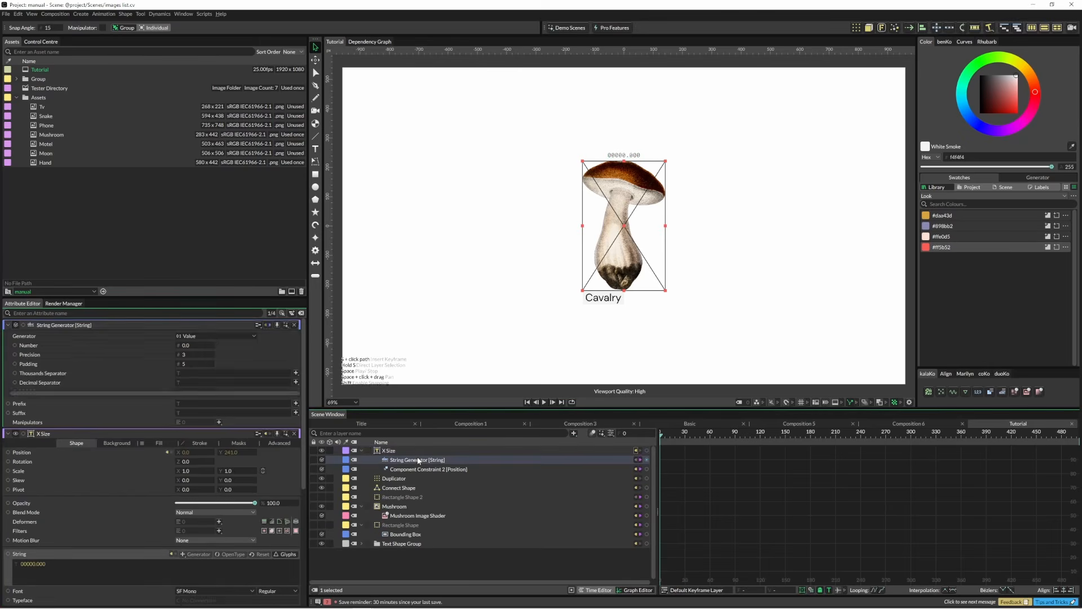
click(423, 516)
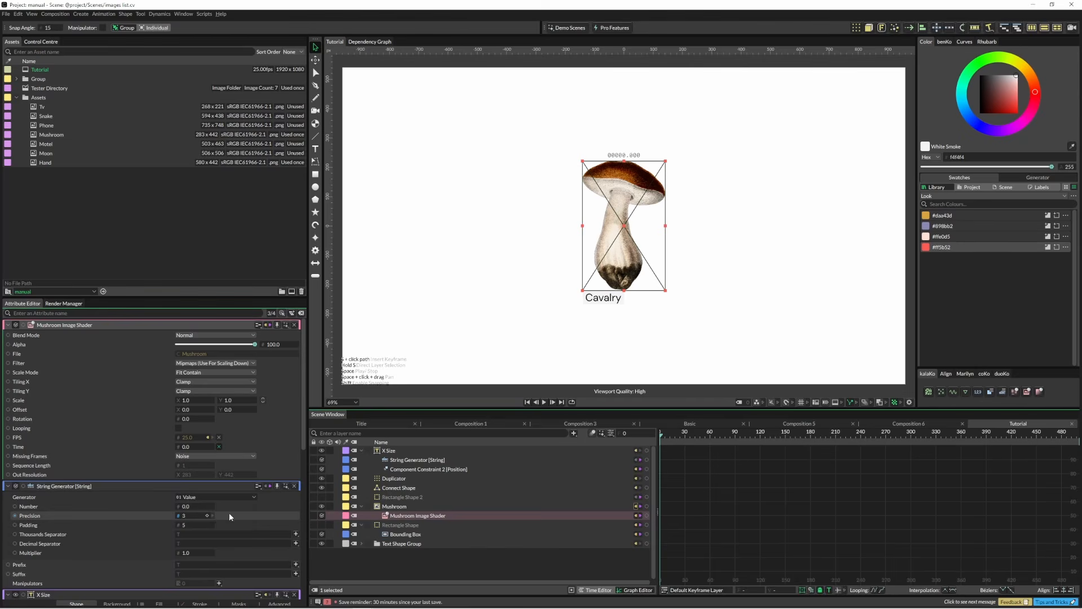
drag(178, 477, 190, 507)
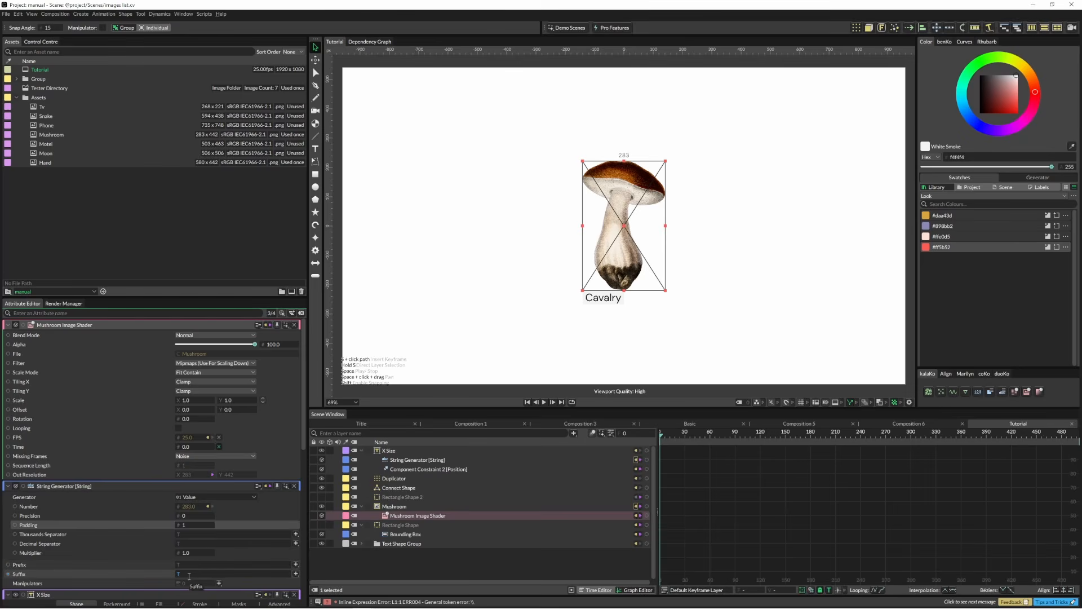
Format the X Size string generator with Precision 0, Padding 1 and the suffix " px"
click(209, 574)
click(475, 291)
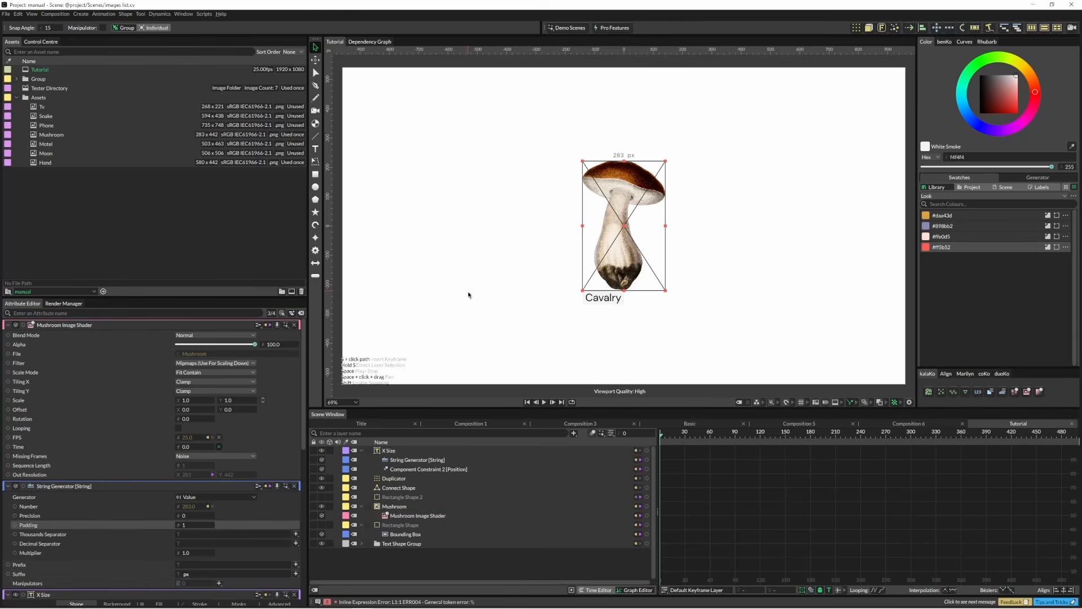
Duplicate the X Size text layer and rename the copy as Y Size
click(389, 452)
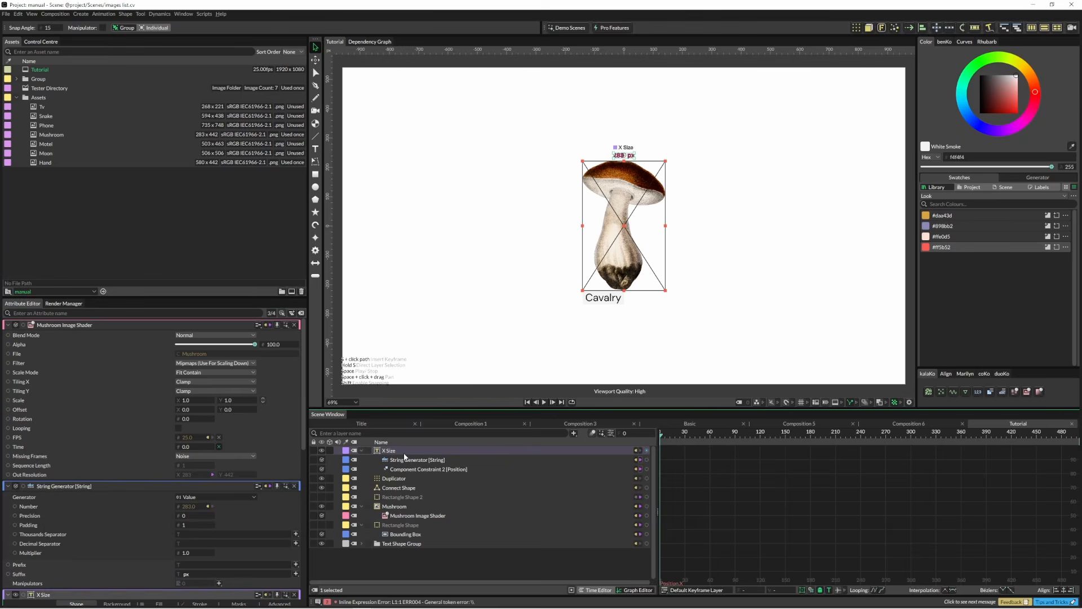
key(ctrl+d)
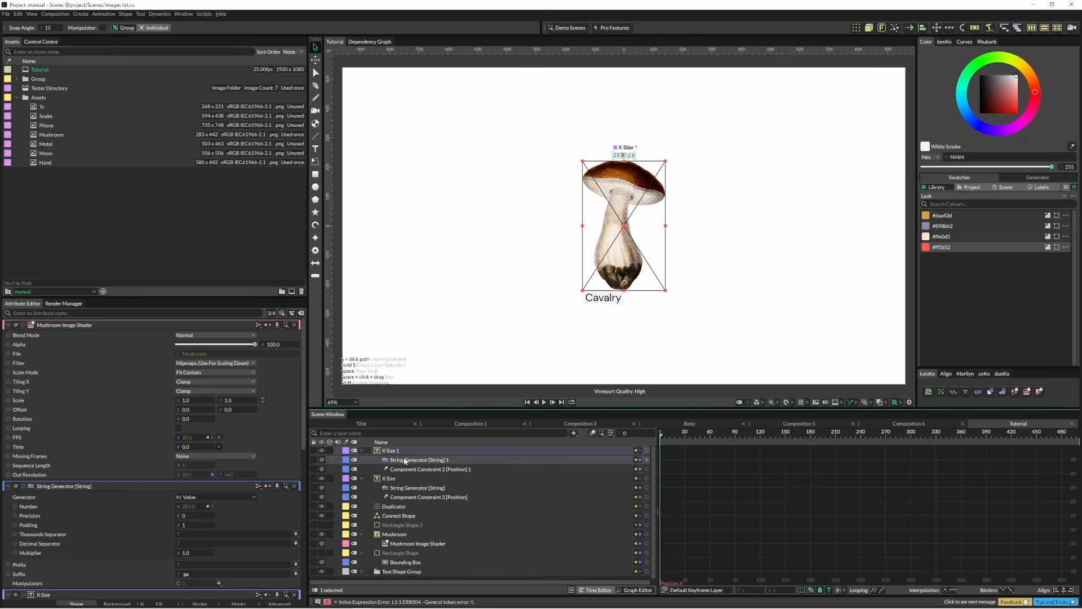
double_click(406, 452)
key(Right)
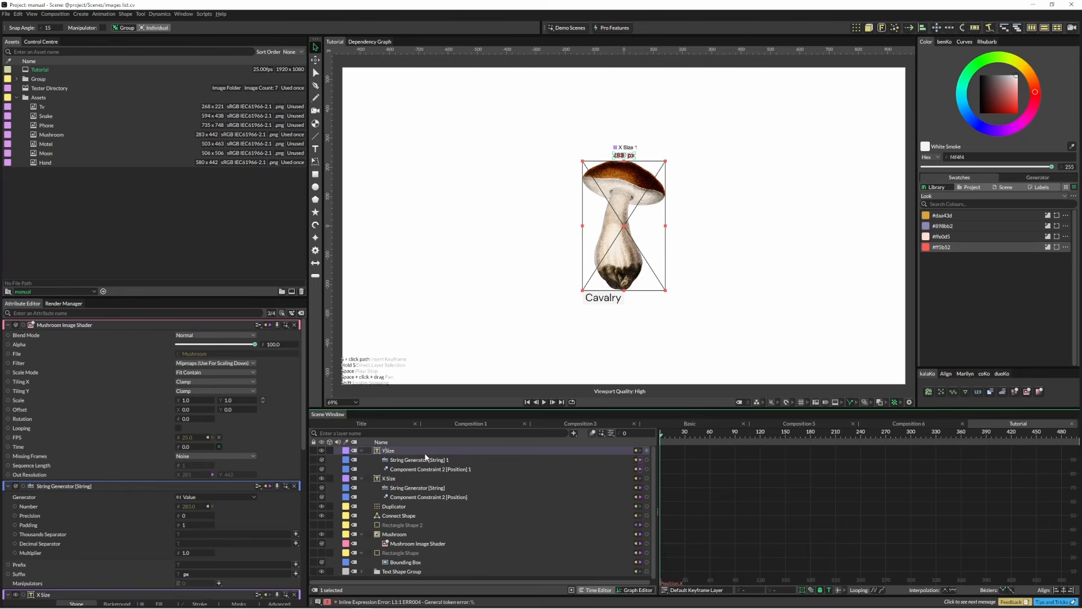
click(486, 333)
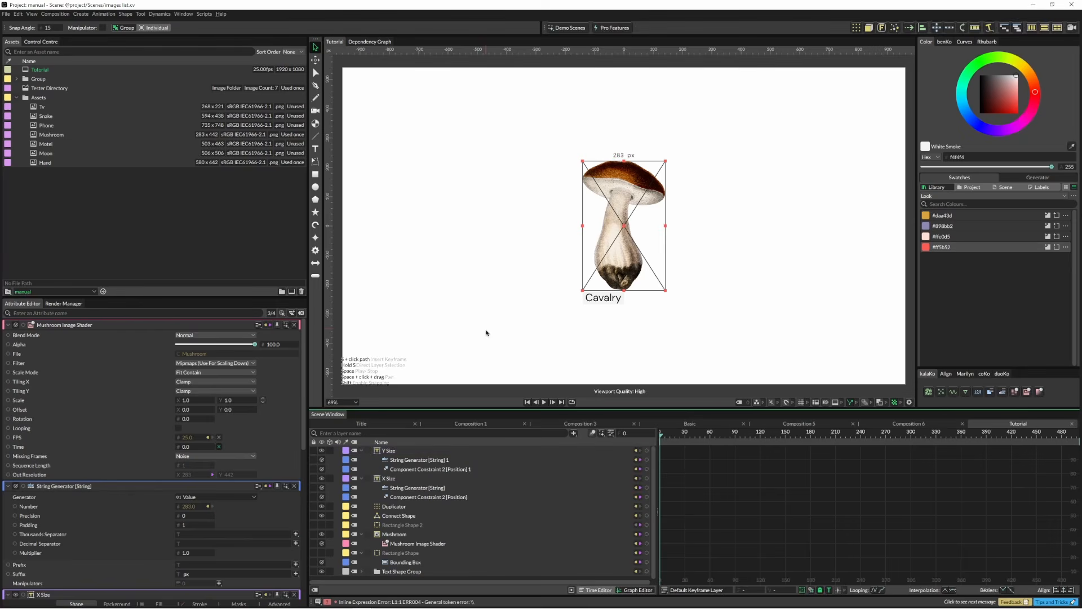
Connect the Mushroom Image Shader's Out Resolution Y to the Number of Y Size's string generator
click(411, 460)
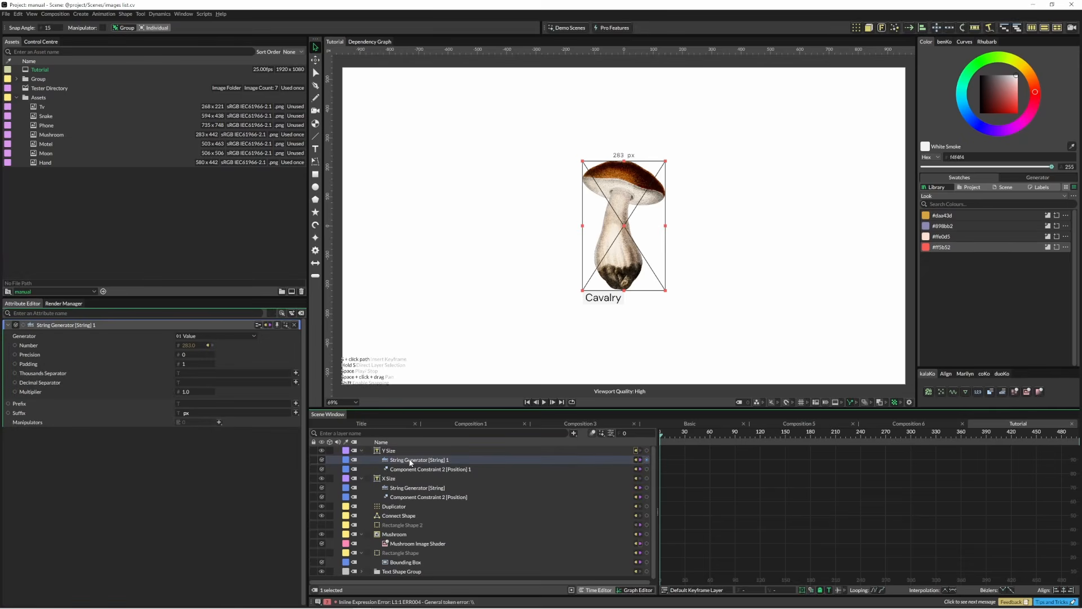
click(412, 544)
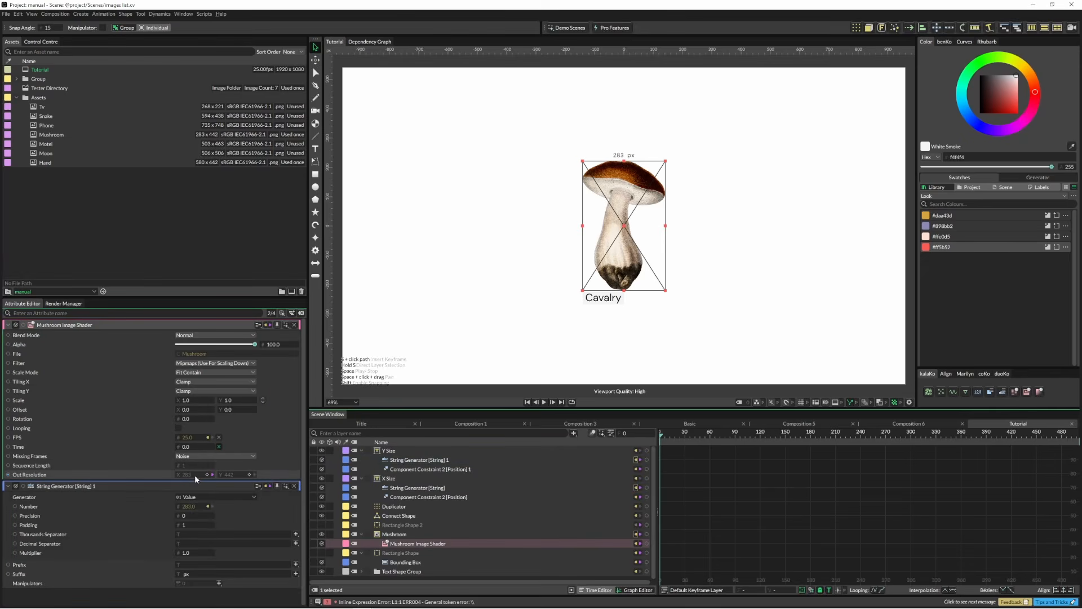
drag(221, 474, 190, 511)
click(226, 513)
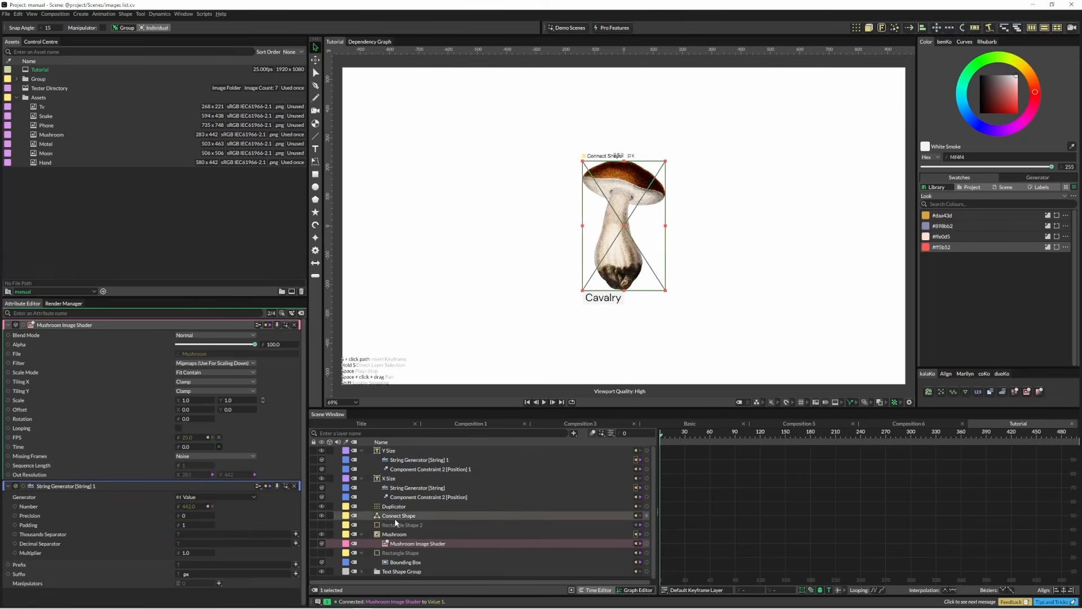
Move the Y Size text beside the image's left edge with its constraint's Index 3, Offset X -20 and Offset Y 0
click(428, 469)
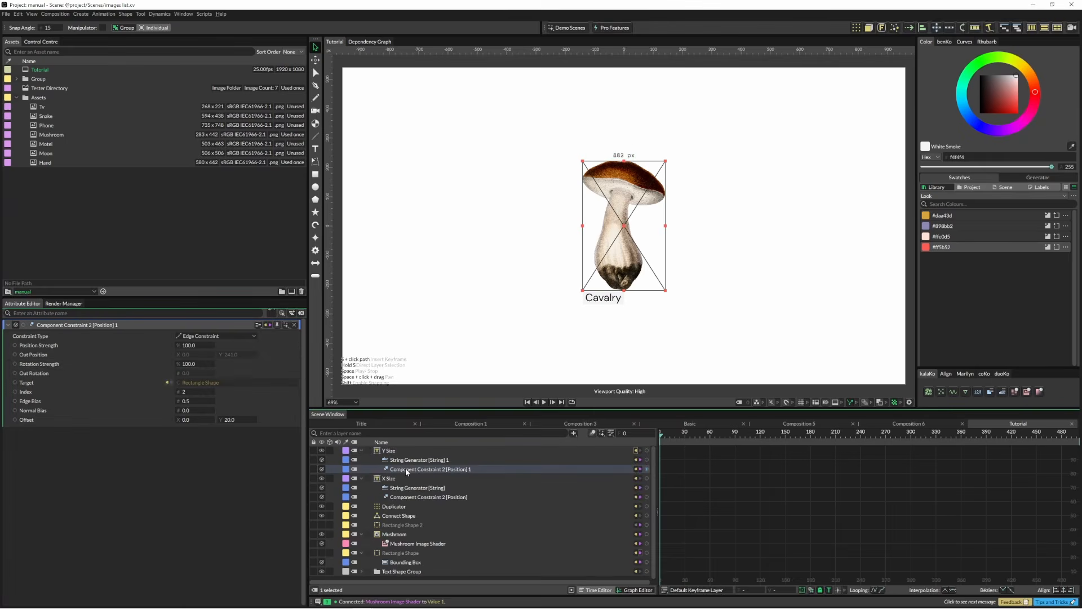
click(190, 391)
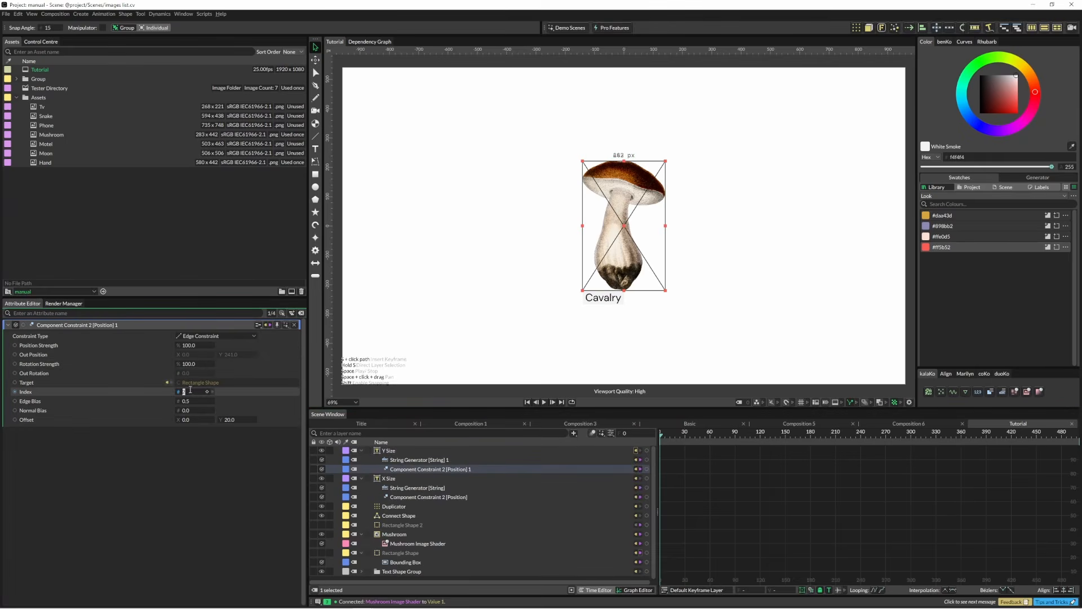
text(3)
click(228, 420)
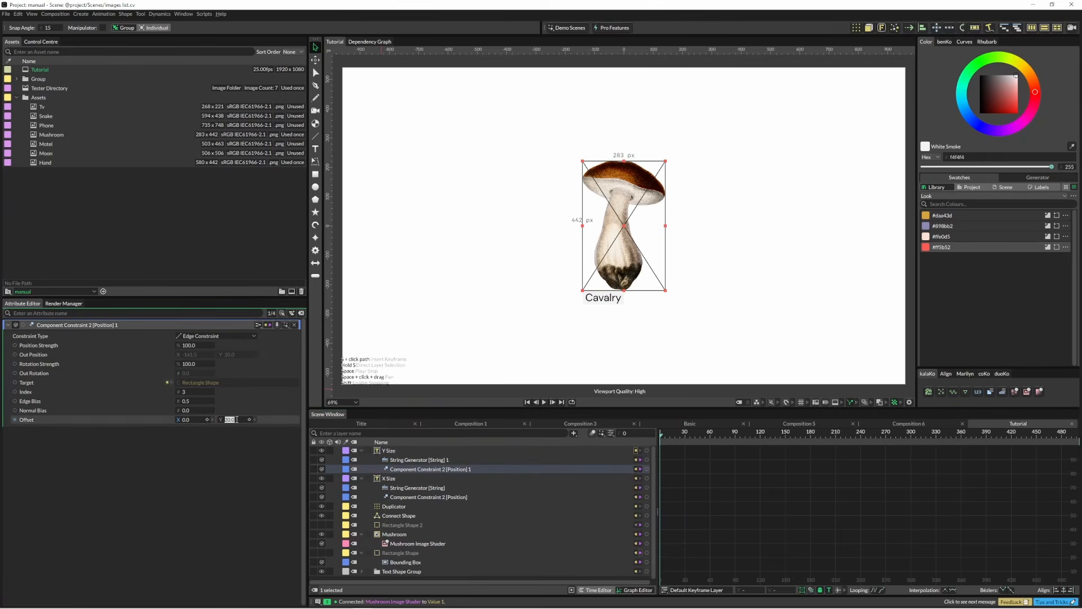
text(0)
click(188, 420)
text(-20)
key(Return)
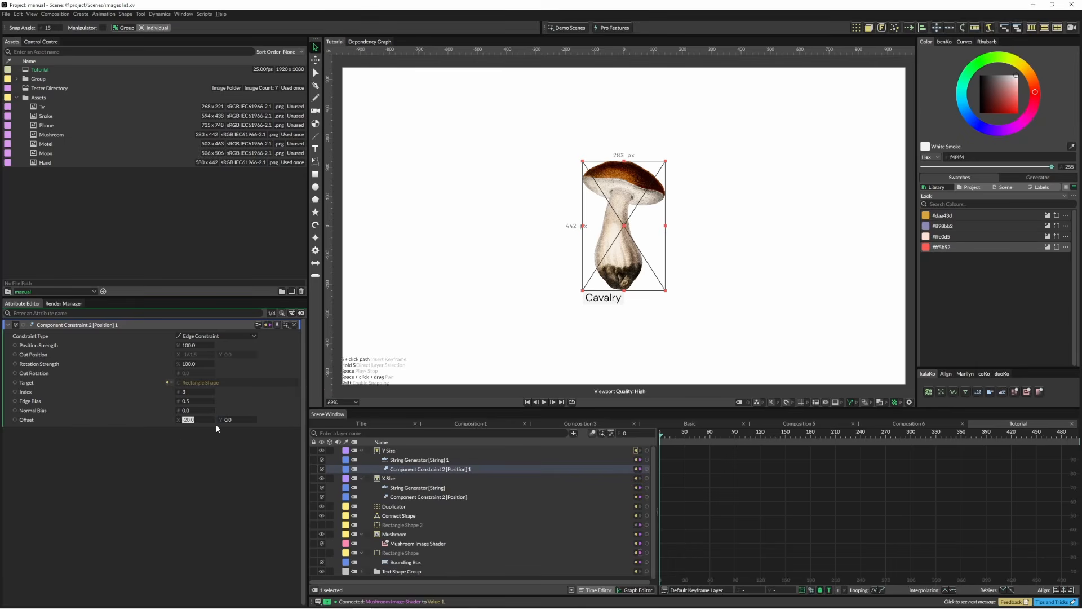
Rotate the Y Size text 90 degrees so it runs vertically along the image's edge
click(389, 450)
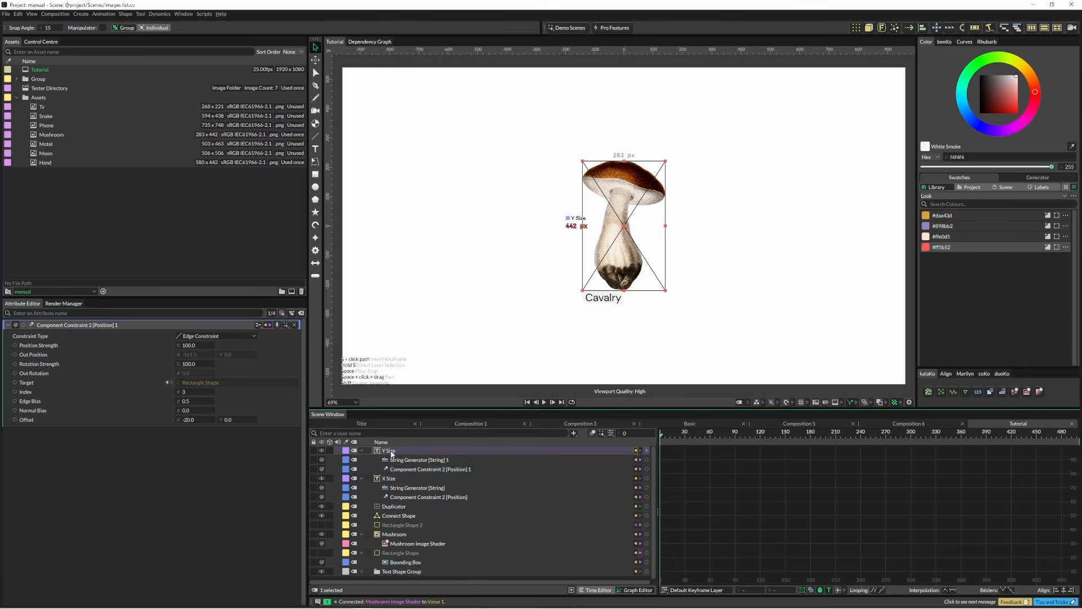
click(186, 353)
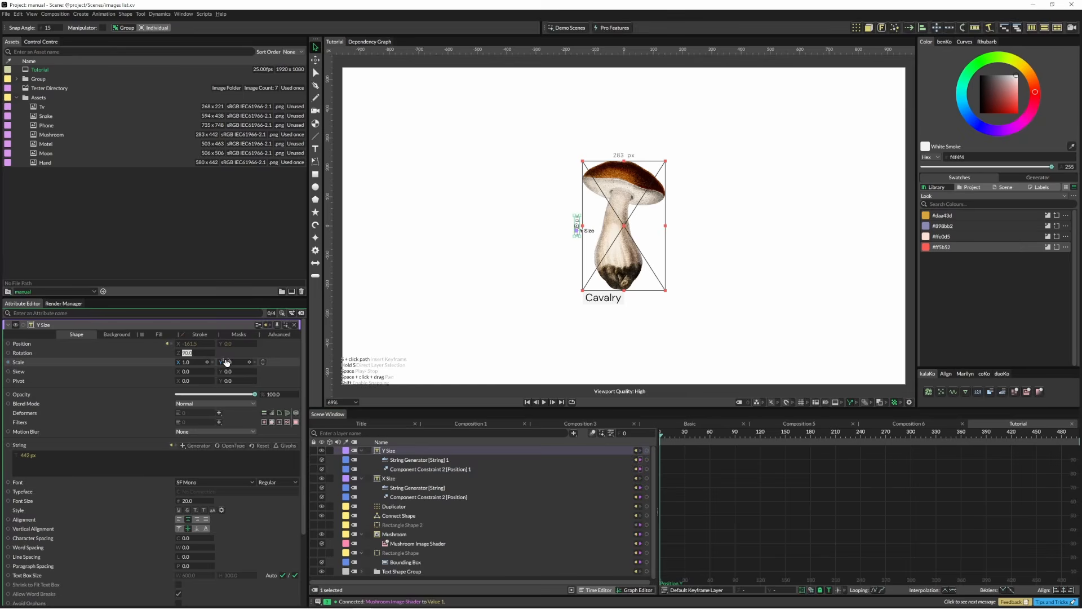
Test the adaptive frame by swapping the Mushroom Image Shader's file to Hand, Tv and Snake in turn
click(418, 544)
drag(46, 115, 186, 353)
drag(48, 163, 186, 354)
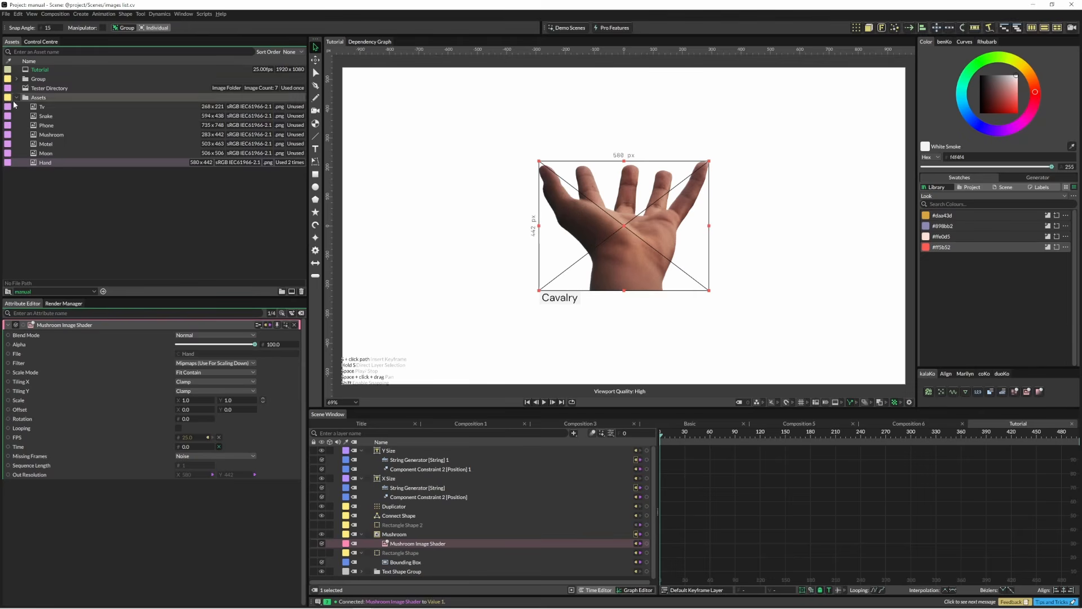
drag(41, 107, 205, 350)
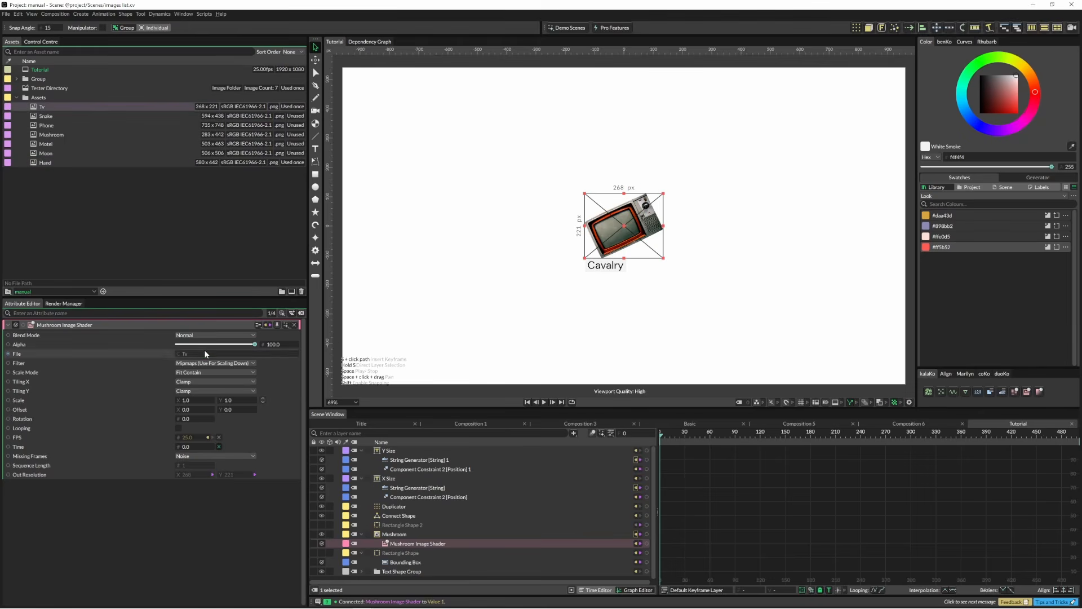
drag(45, 115, 210, 356)
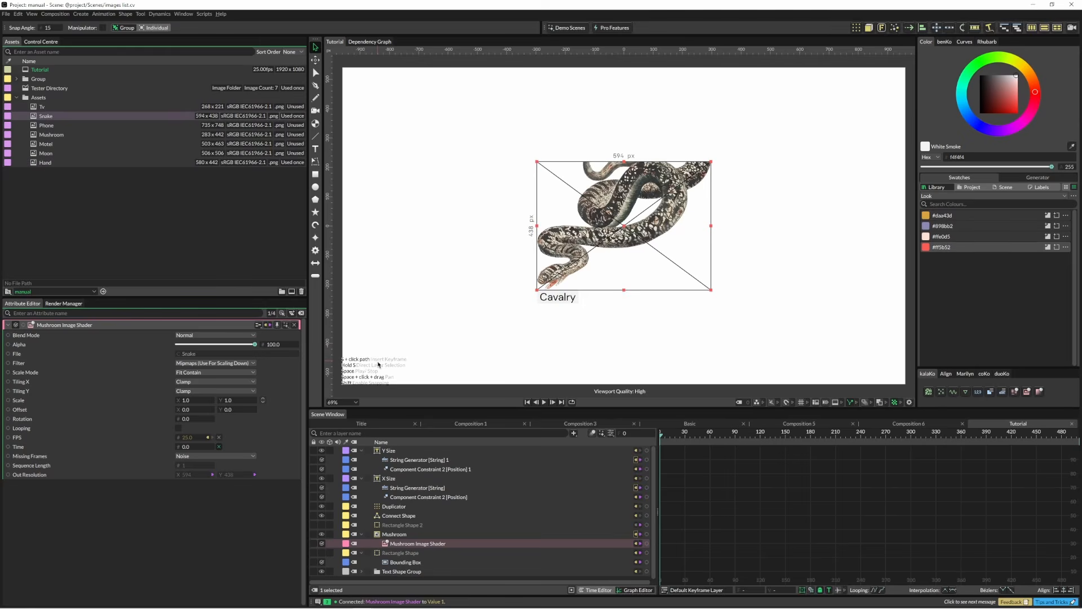
Clear the selection and collapse the Y Size, X Size, Rectangle Shape and Mushroom layers in the scene
click(424, 362)
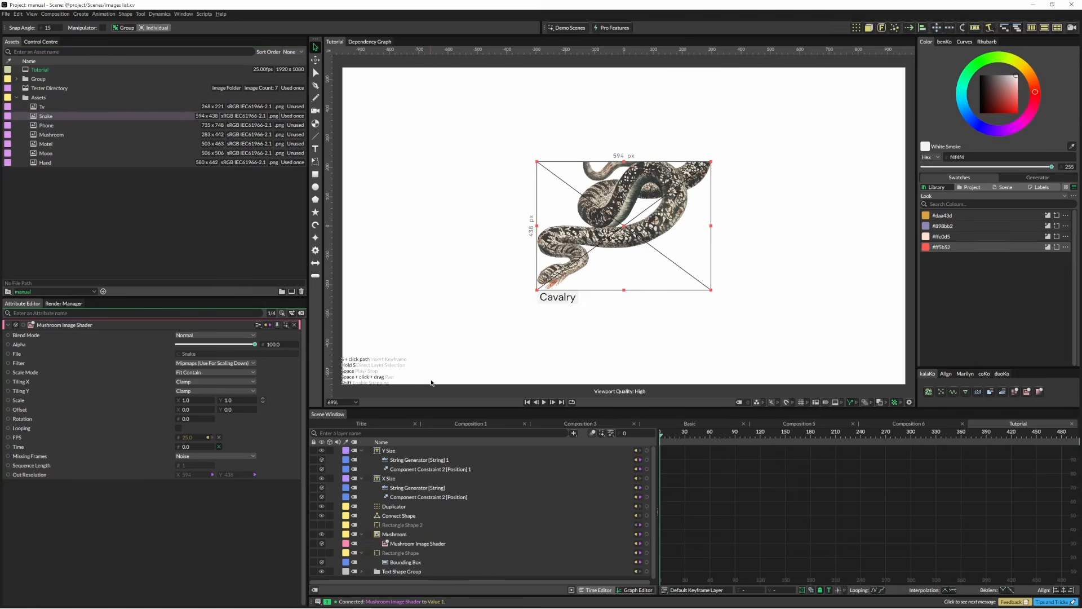
click(362, 451)
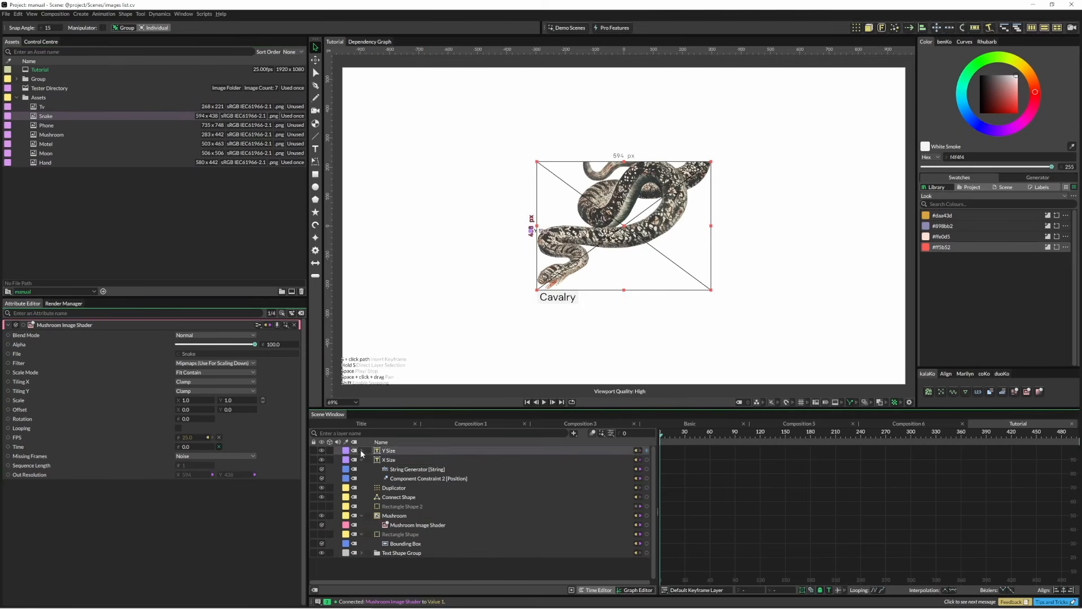
click(362, 460)
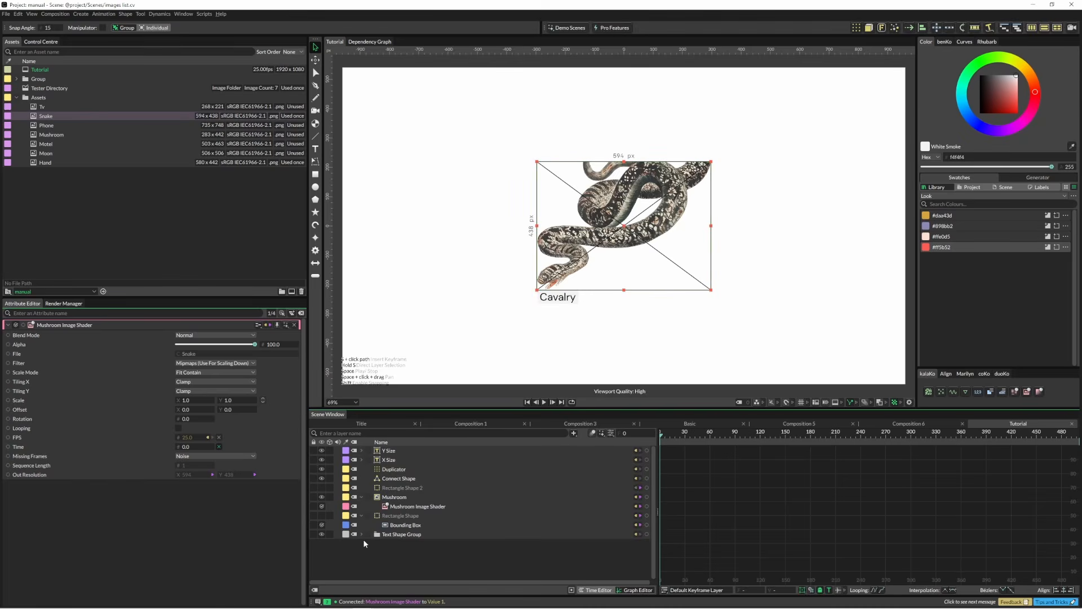
click(361, 515)
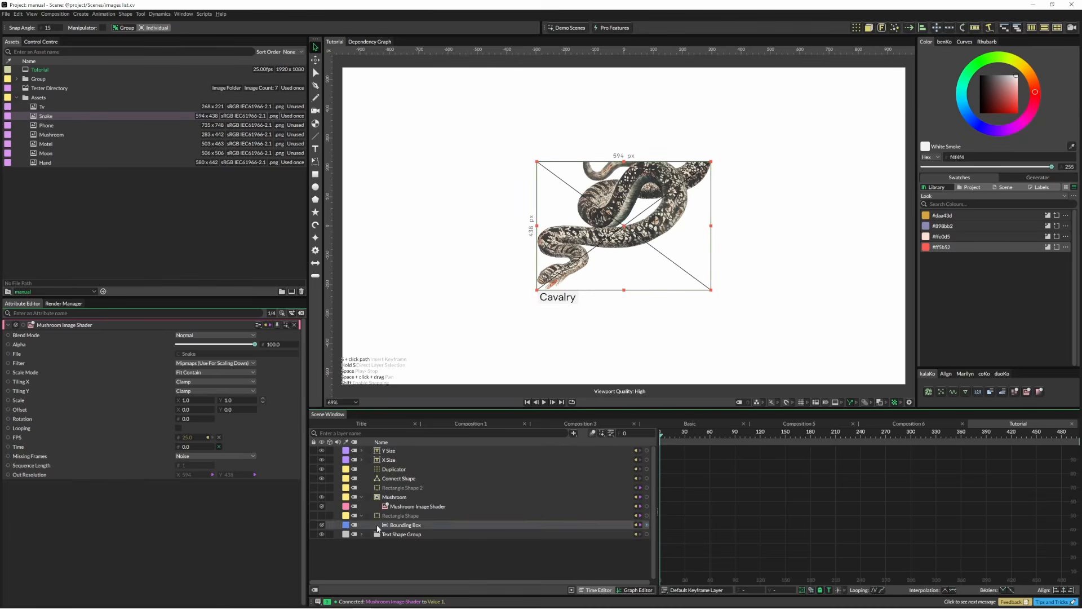
click(361, 496)
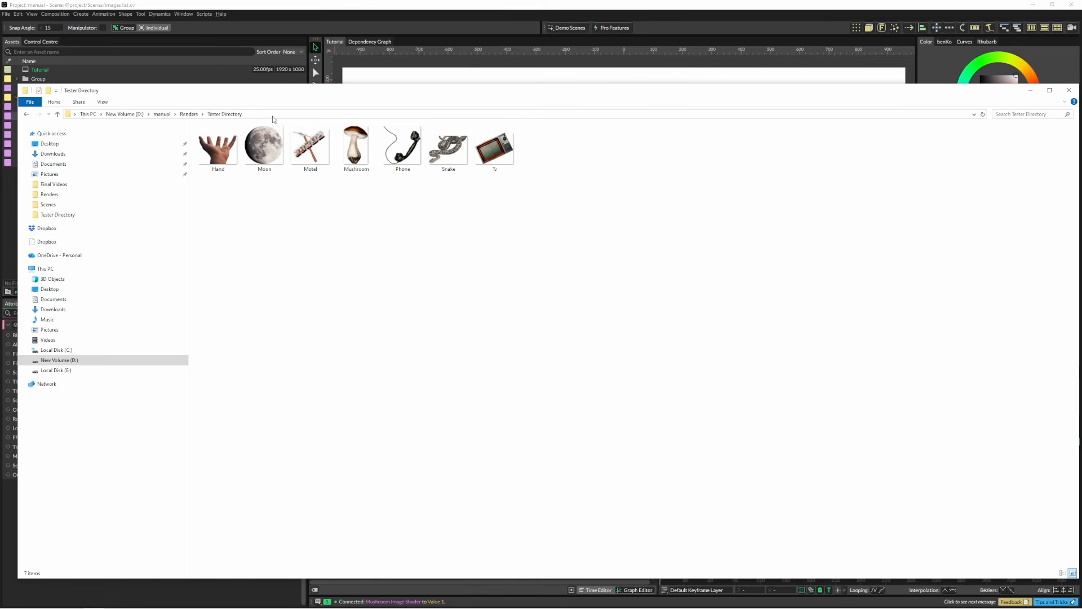
Copy the Tester Directory folder's path from File Explorer, then run the pk_Directory List script to build an array of its file names
click(274, 115)
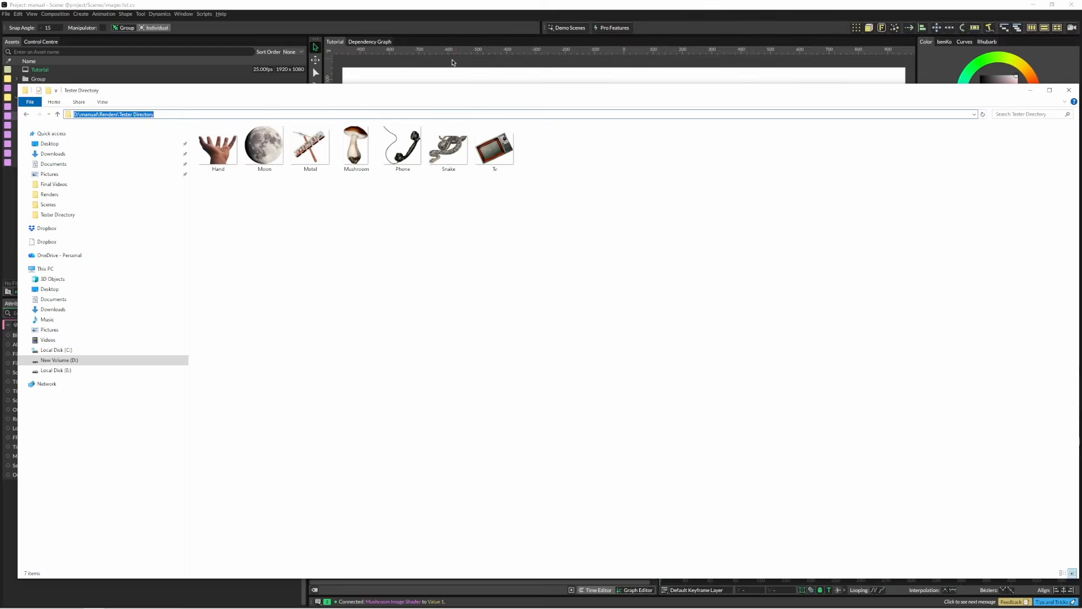
click(457, 67)
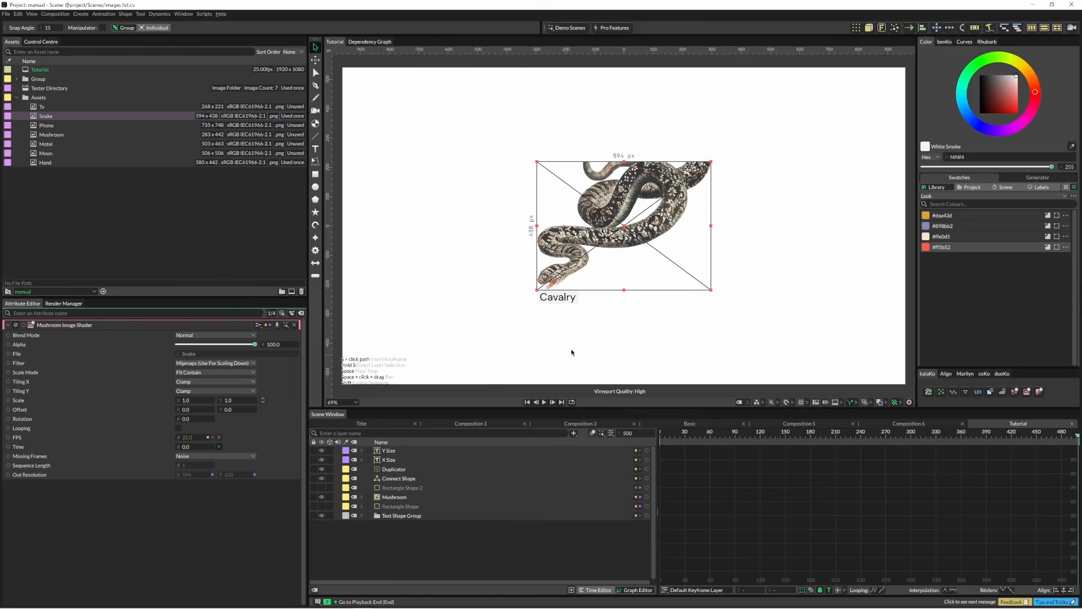
key(ctrl+shift+p)
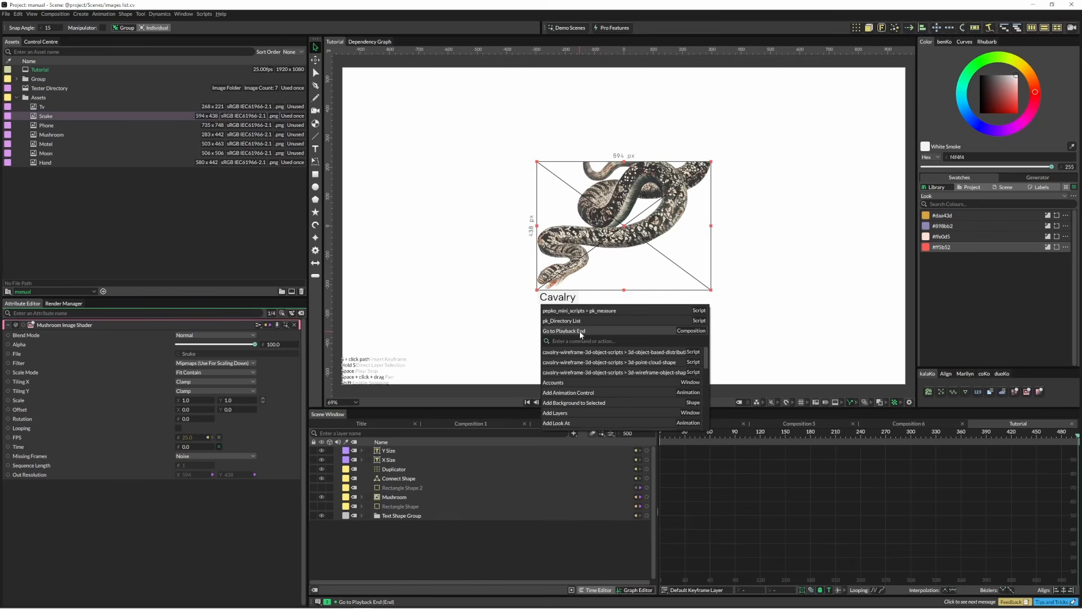
text(pk)
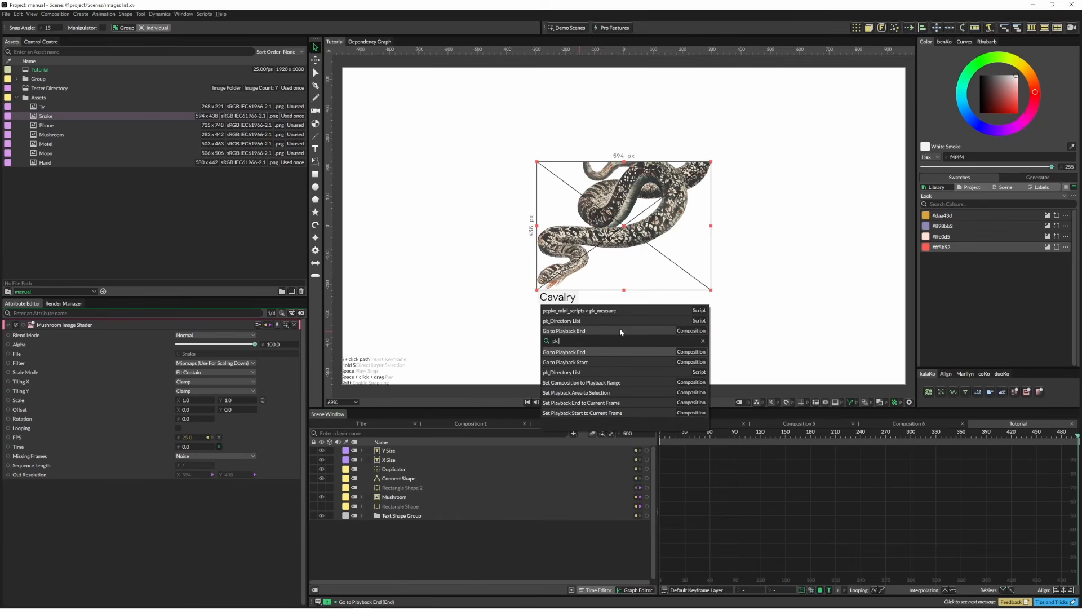
click(582, 373)
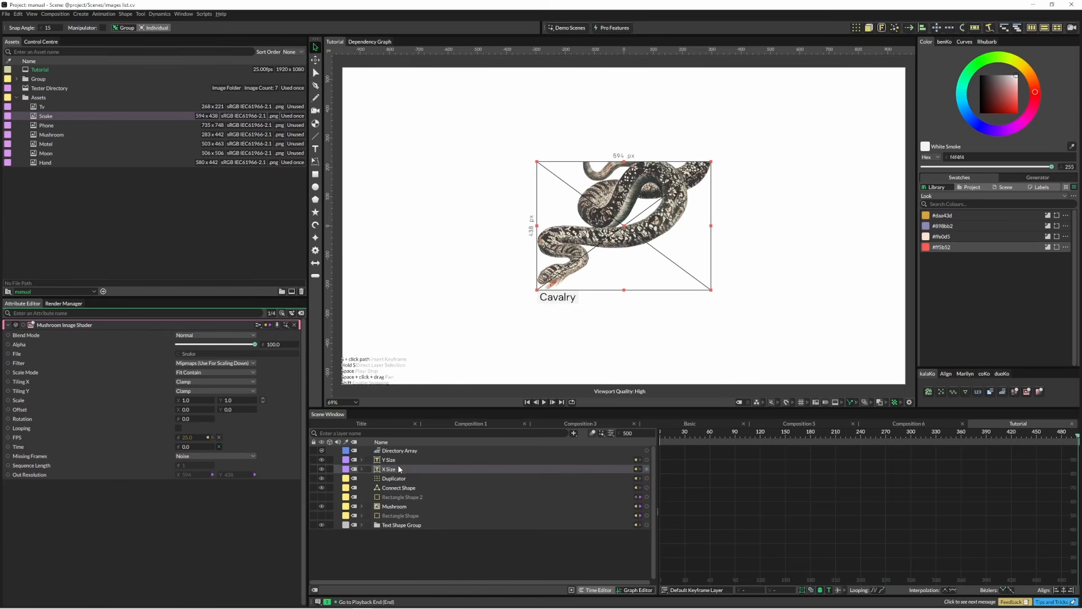
click(424, 451)
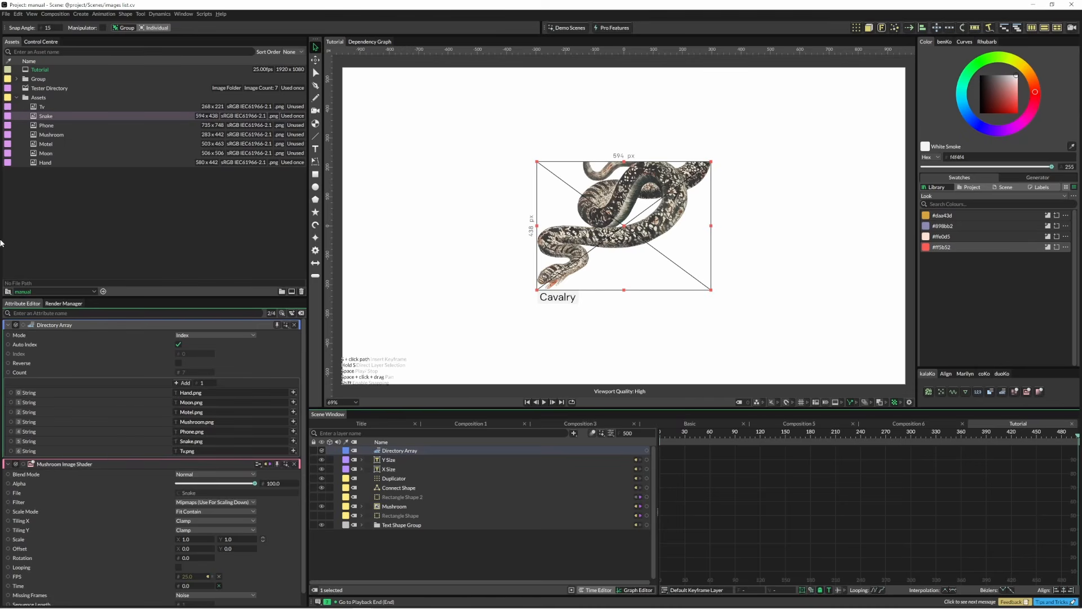
Create an array from the images in the Assets group
click(38, 98)
right_click(38, 99)
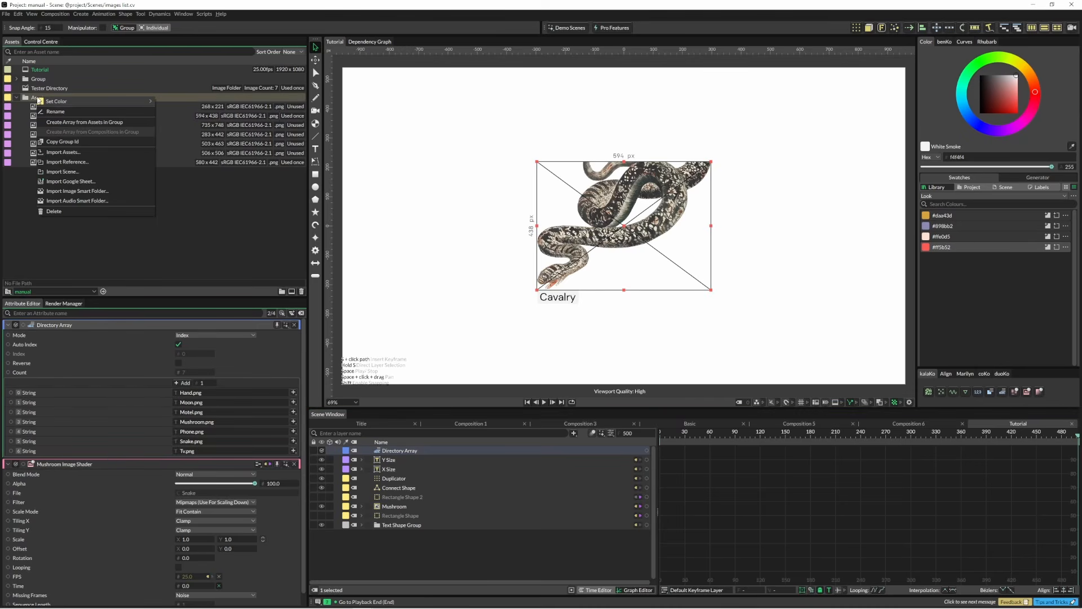
click(71, 123)
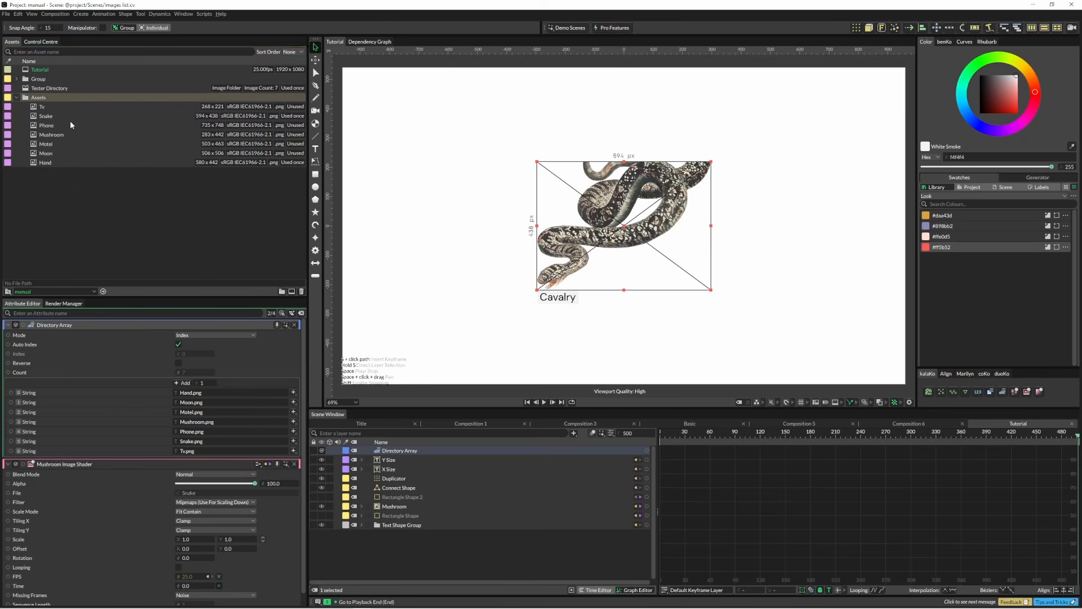
Reorder the Directory Array's strings to match the Assets Array: Tv, Snake, Phone, Mushroom, Motel, Moon, Hand
click(387, 454)
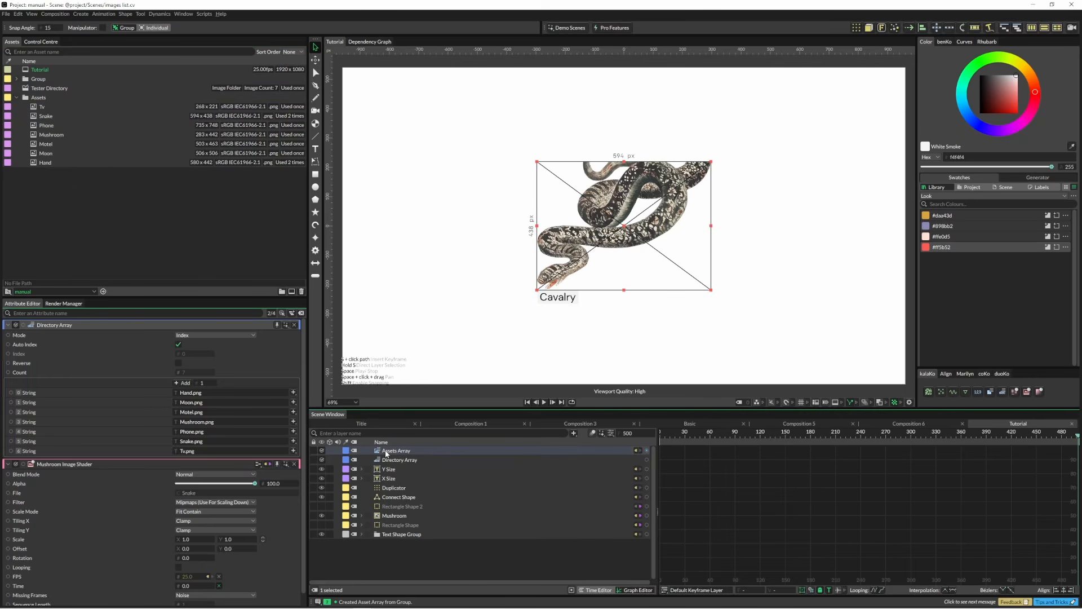
drag(207, 297, 207, 194)
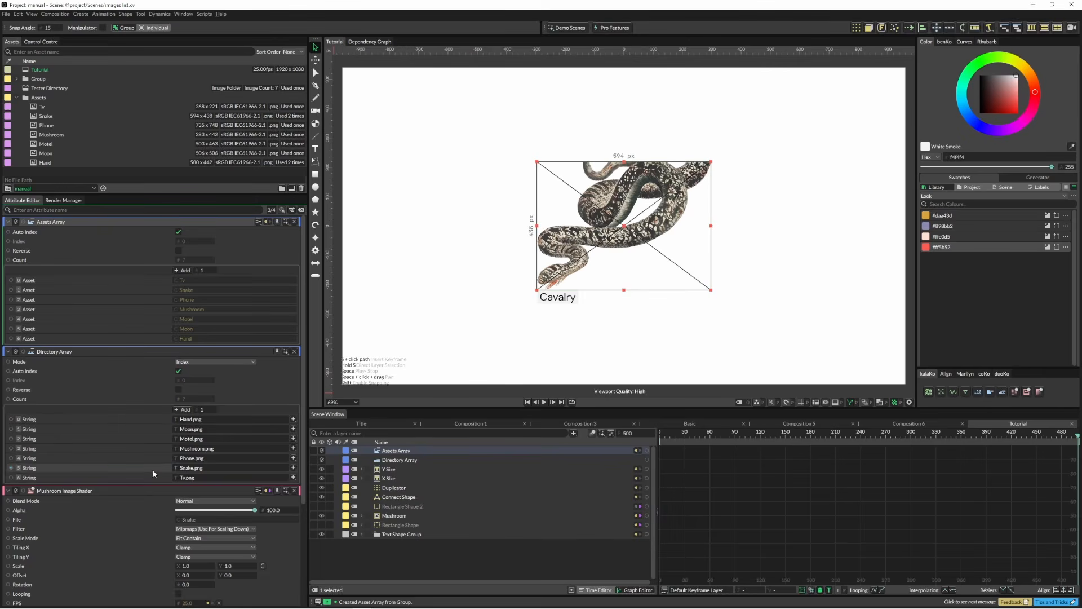
drag(156, 481, 155, 417)
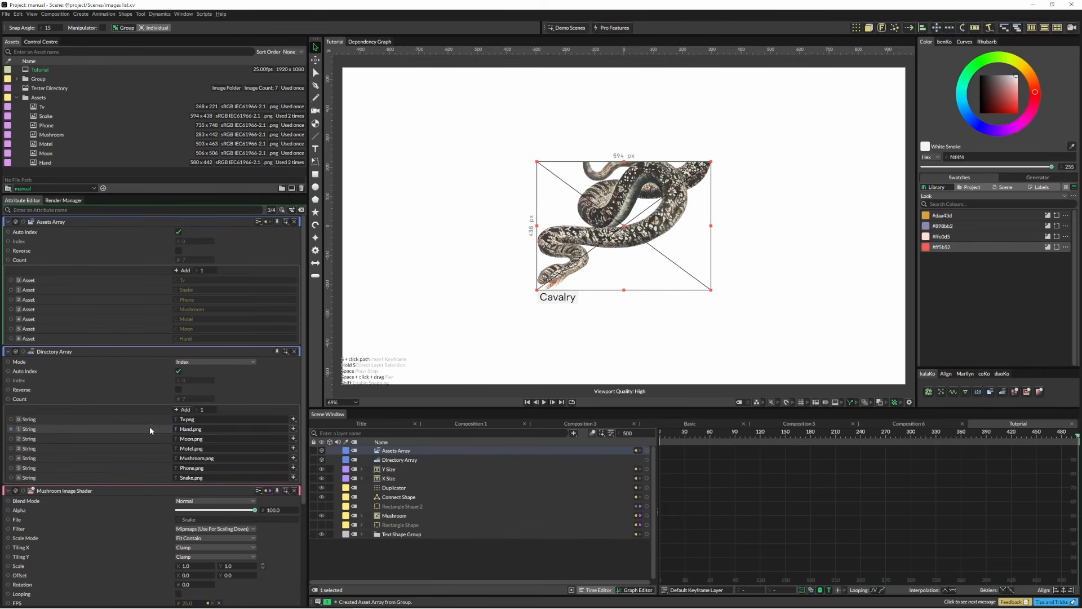
drag(160, 477, 163, 430)
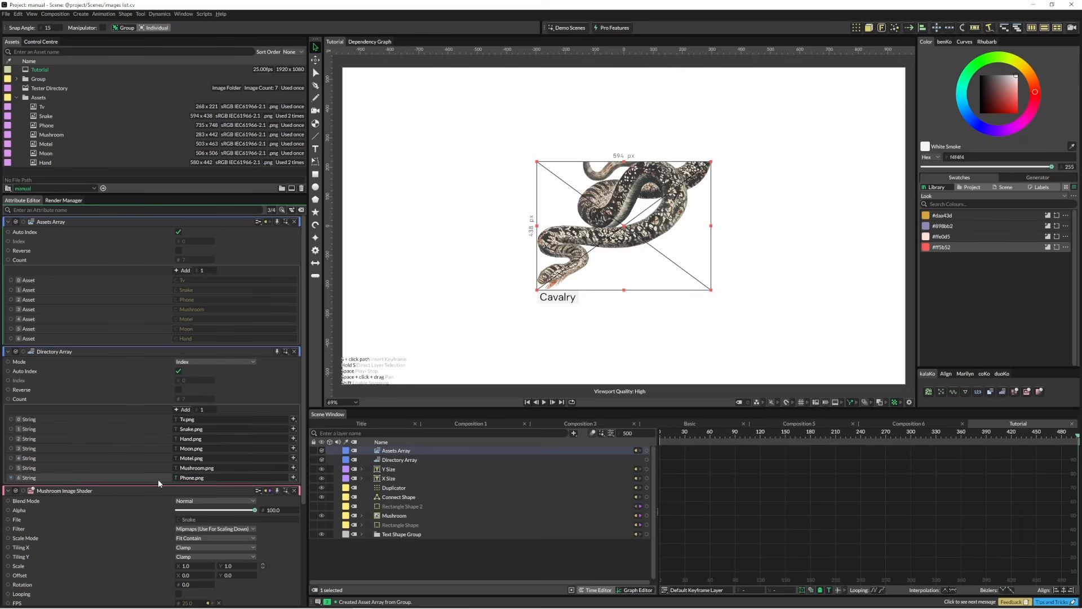
mouse_move(158, 479)
mouse_down()
mouse_move(163, 441)
mouse_move(169, 464)
mouse_up()
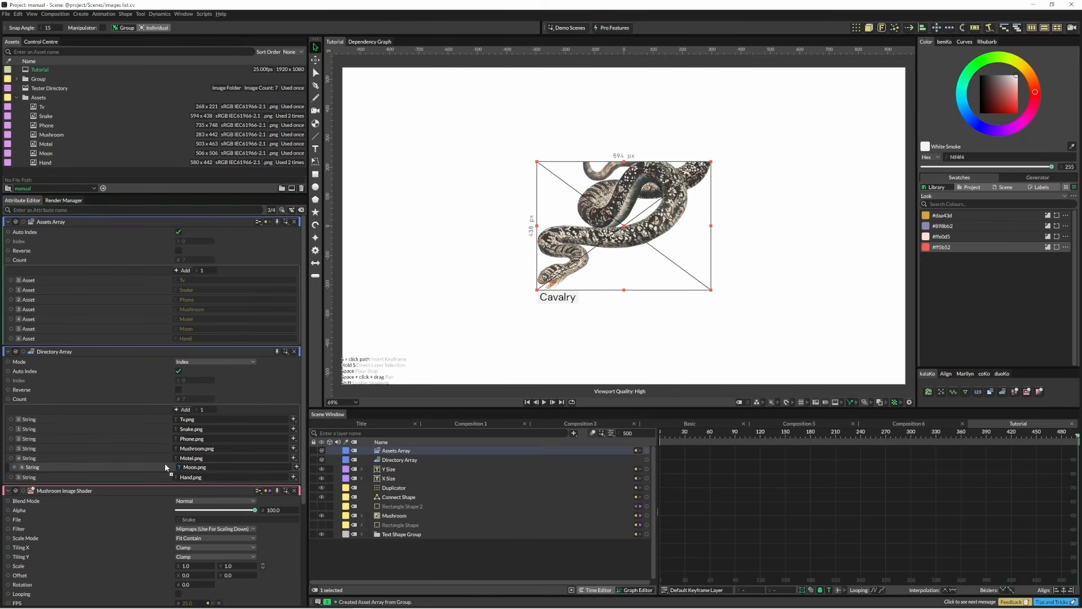
Connect the Directory Array to the String of the Text Shape inside Text Shape Group
click(361, 534)
click(403, 553)
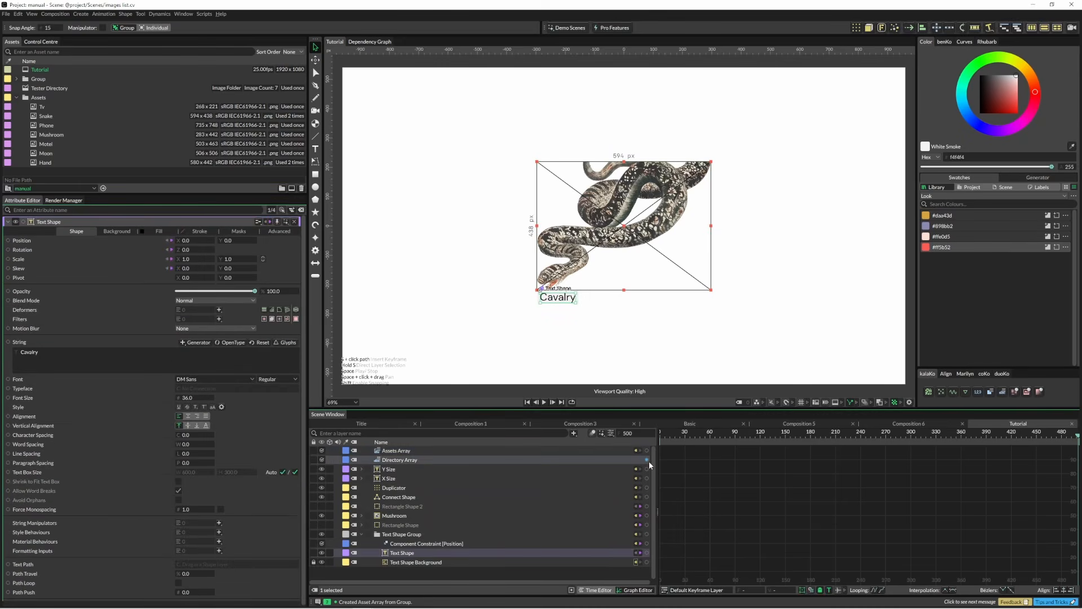
drag(647, 460, 72, 353)
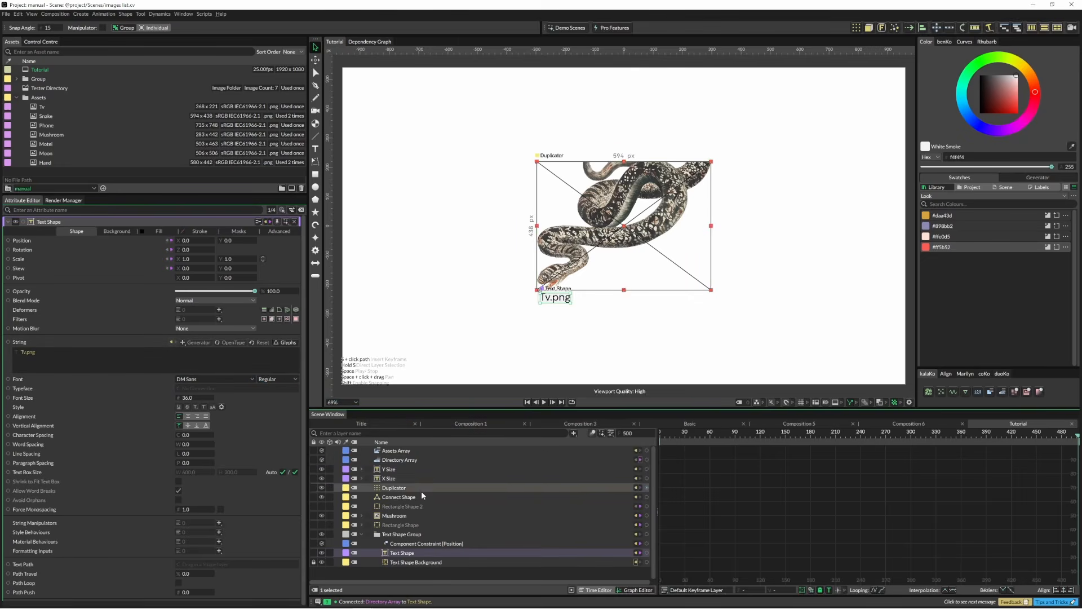
Connect the Assets Array to the Mushroom Image Shader's File, replacing the existing Snake connection
click(363, 515)
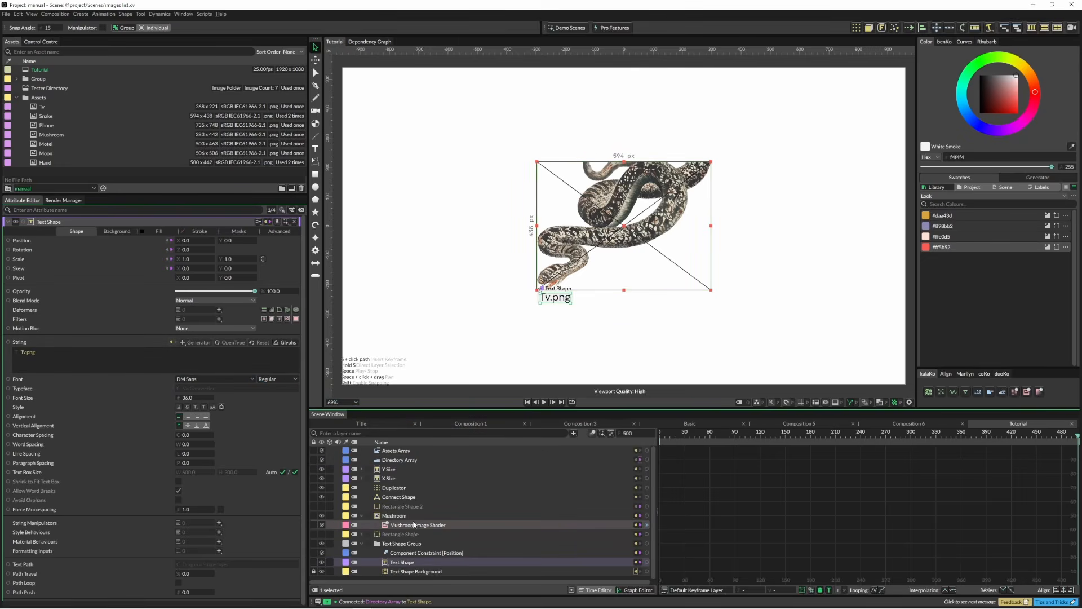
click(414, 526)
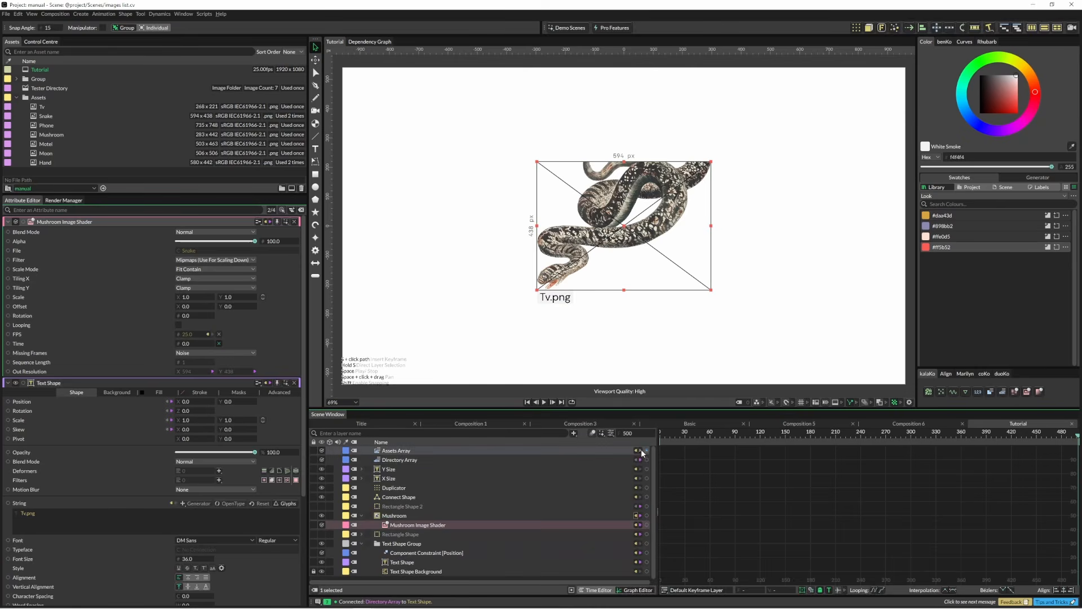
drag(647, 452, 197, 251)
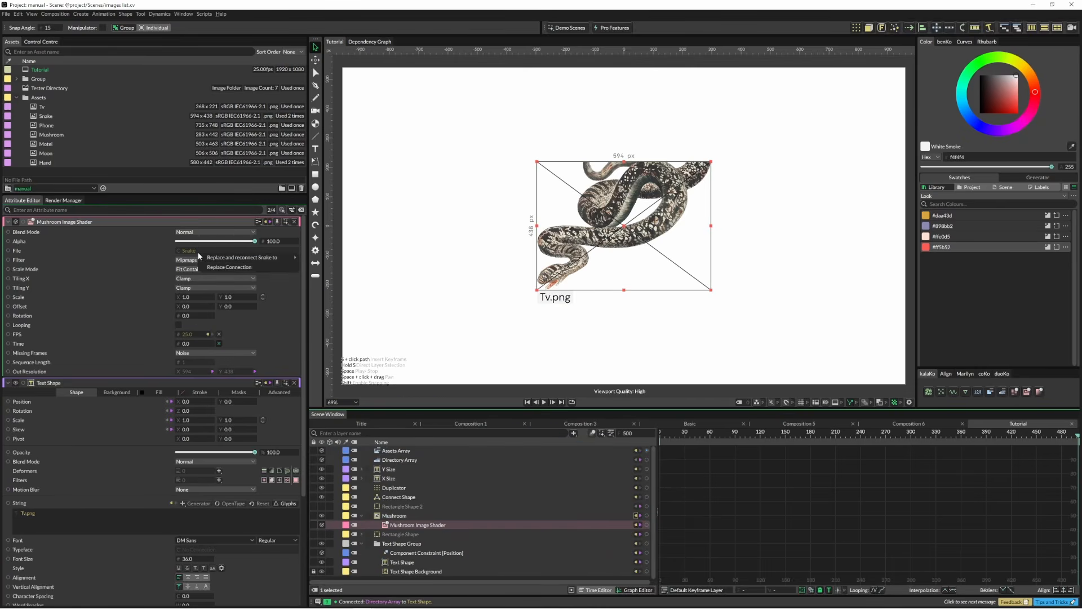
click(221, 266)
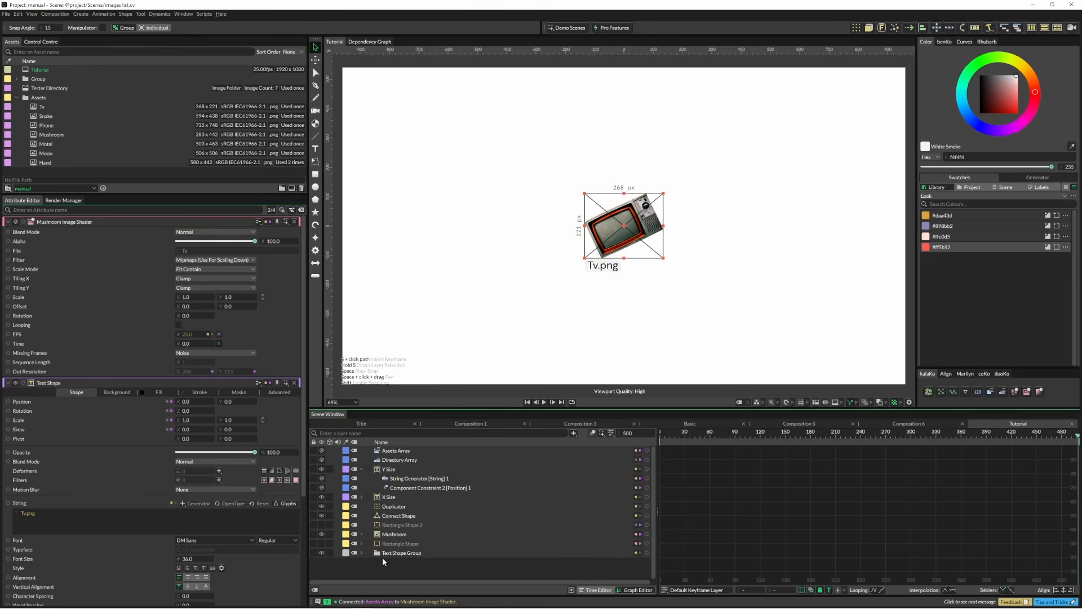
Group all layers except the two arrays and rename the group as Bounding Box
drag(393, 568, 393, 471)
key(ctrl+g)
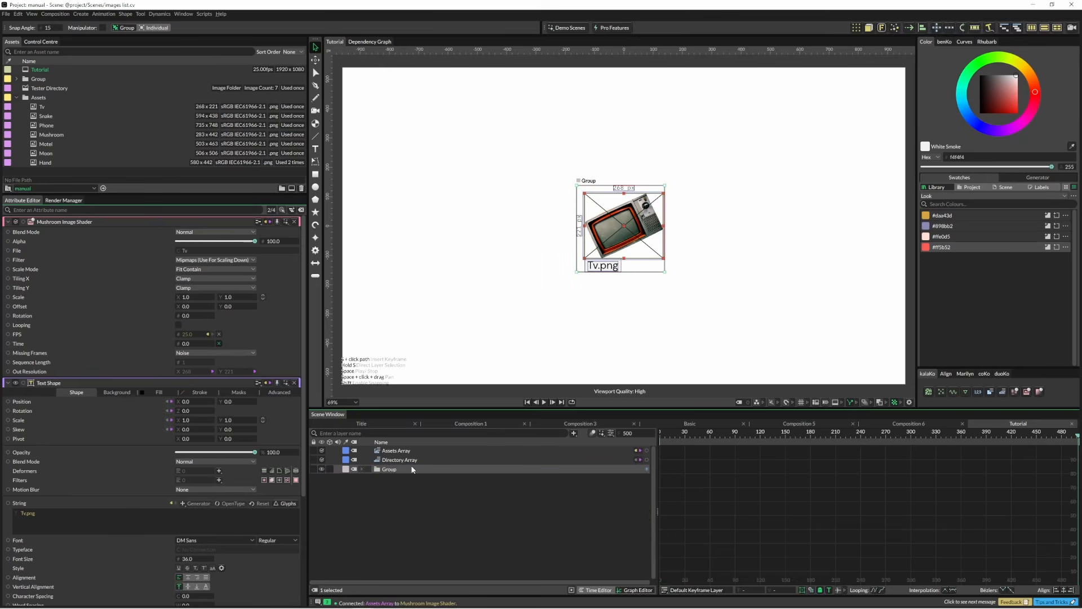
text(Bound)
key(Return)
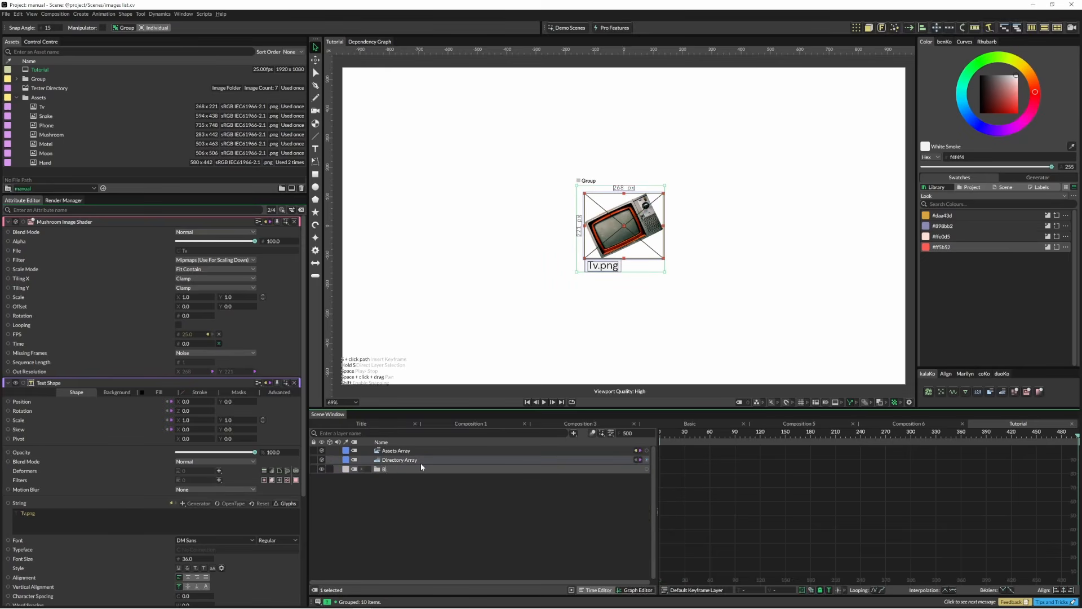
text(ing Boz)
key(BackSpace)
text(x)
click(403, 494)
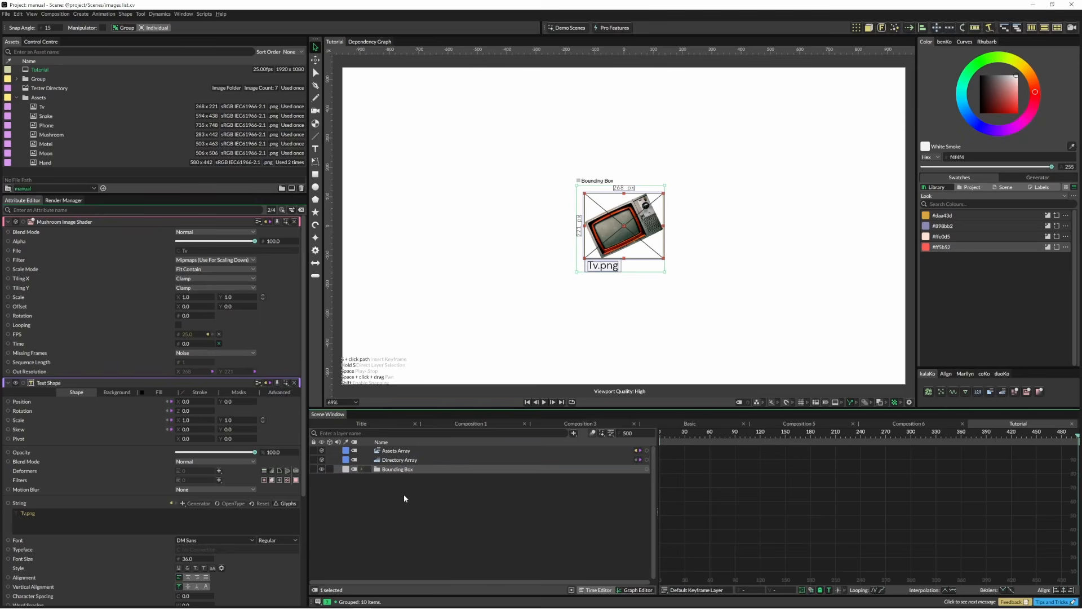
Duplicate the Bounding Box group across a 3 by 3 grid and set the grid's width to 1189
click(394, 473)
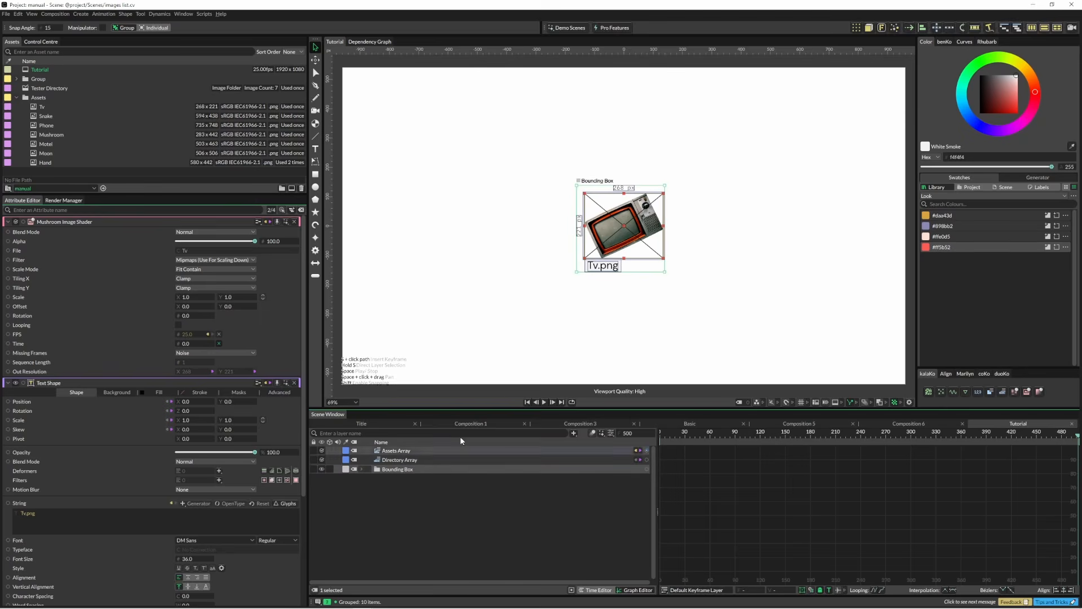
click(857, 29)
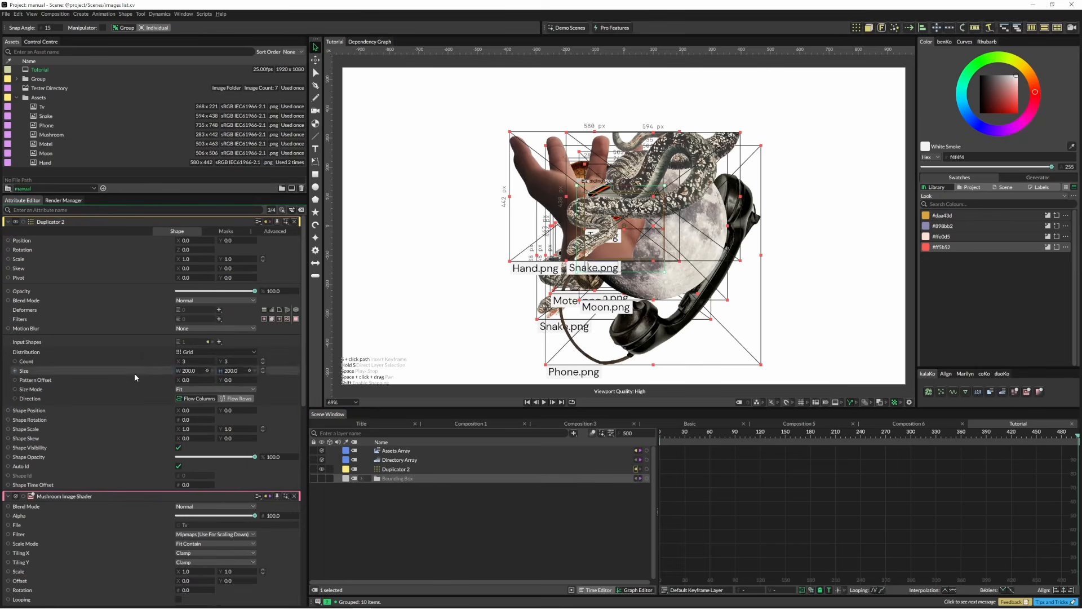
drag(200, 373, 117, 363)
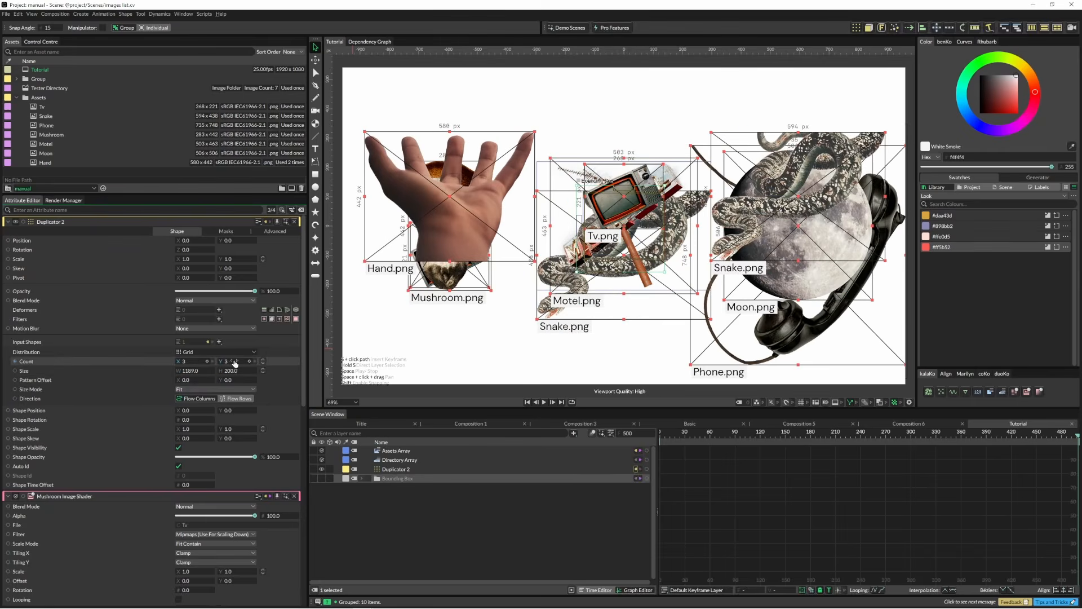
drag(233, 362, 208, 355)
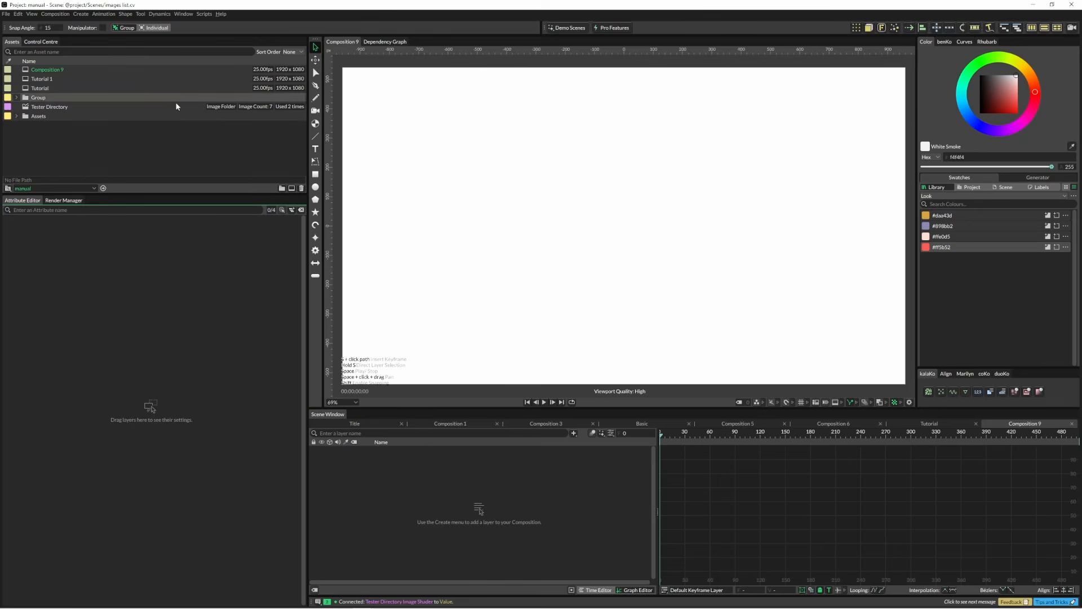
Place the Tester Directory image folder in Composition 9 and run the pk_Directory List script on it
drag(48, 106, 568, 238)
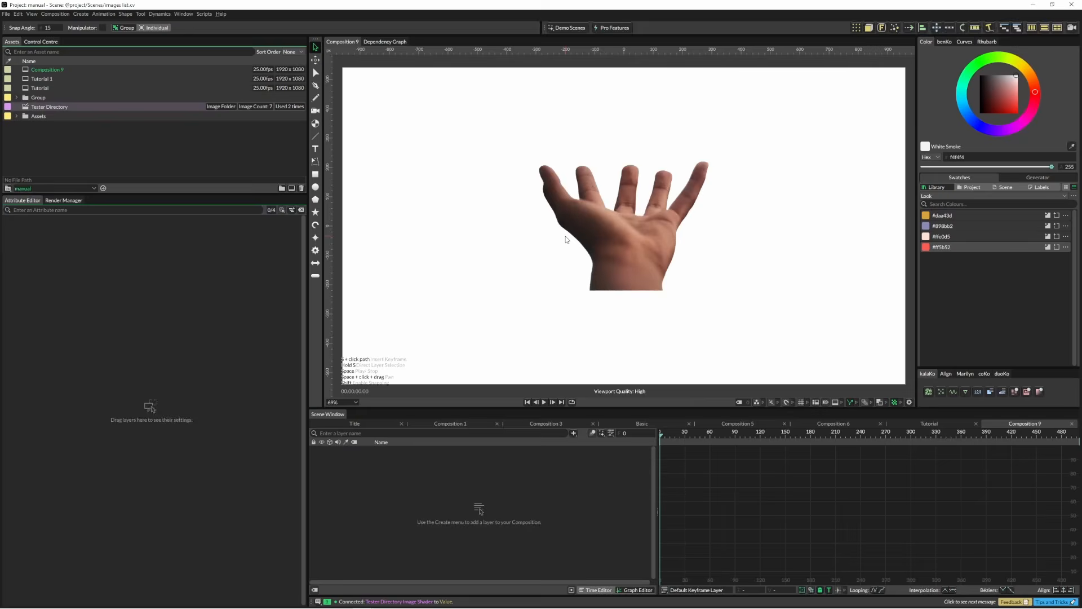
click(609, 242)
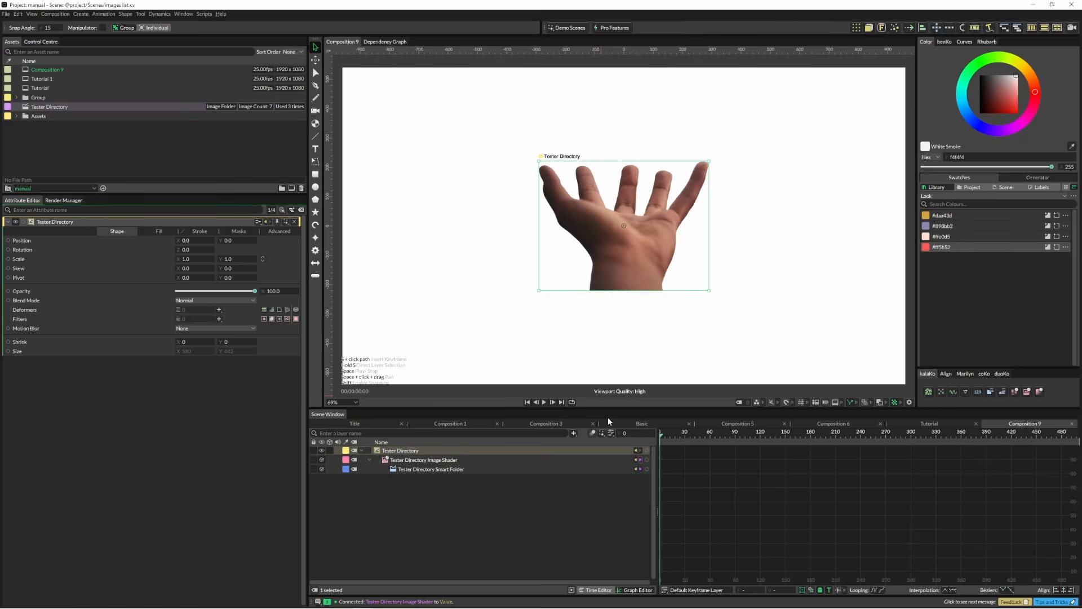
key(Tab)
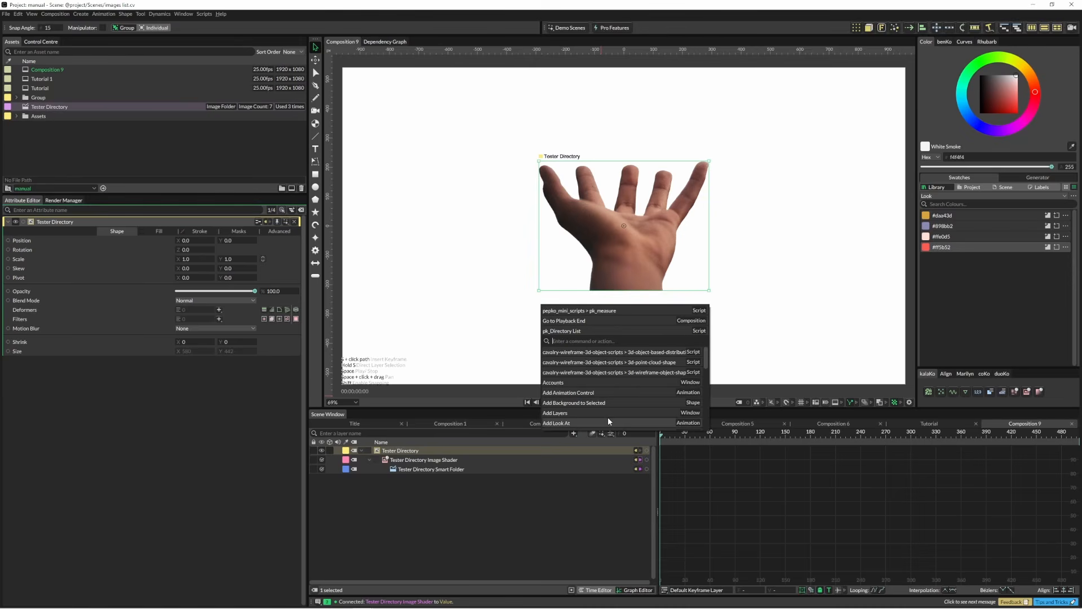
text(pk dire)
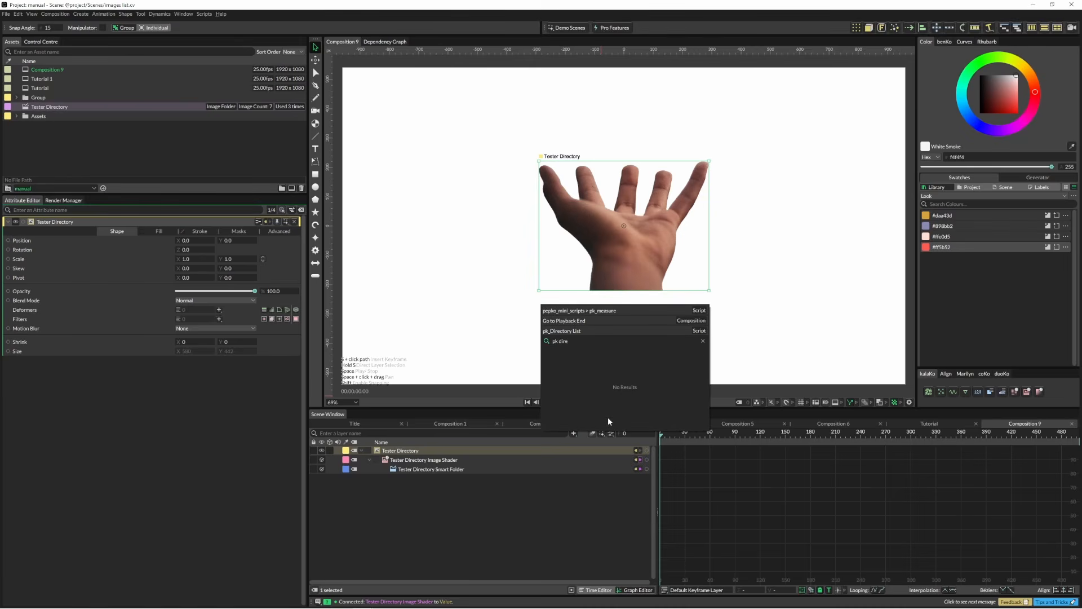
click(624, 333)
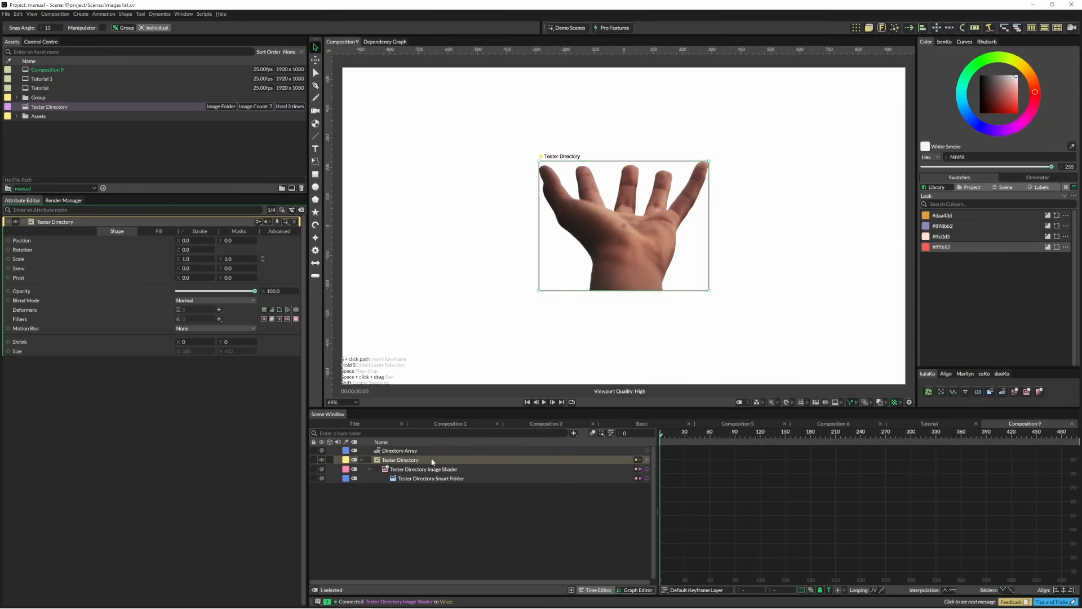
Connect the Directory Array to the Tester Directory Smart Folder's Path, and turn off the array's Auto Index to try out its Index
click(564, 478)
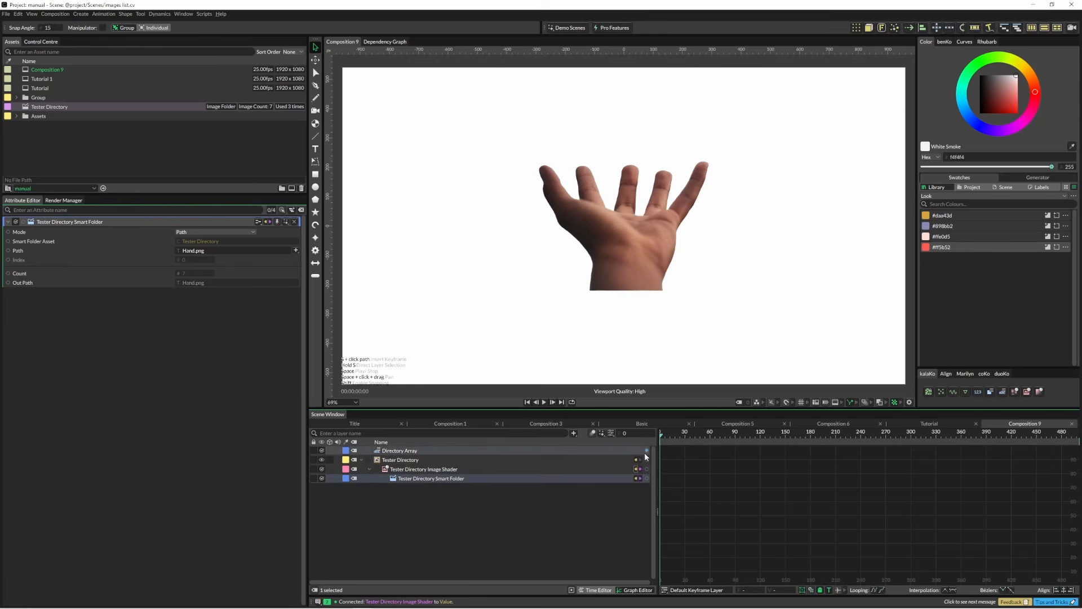
drag(647, 450, 202, 252)
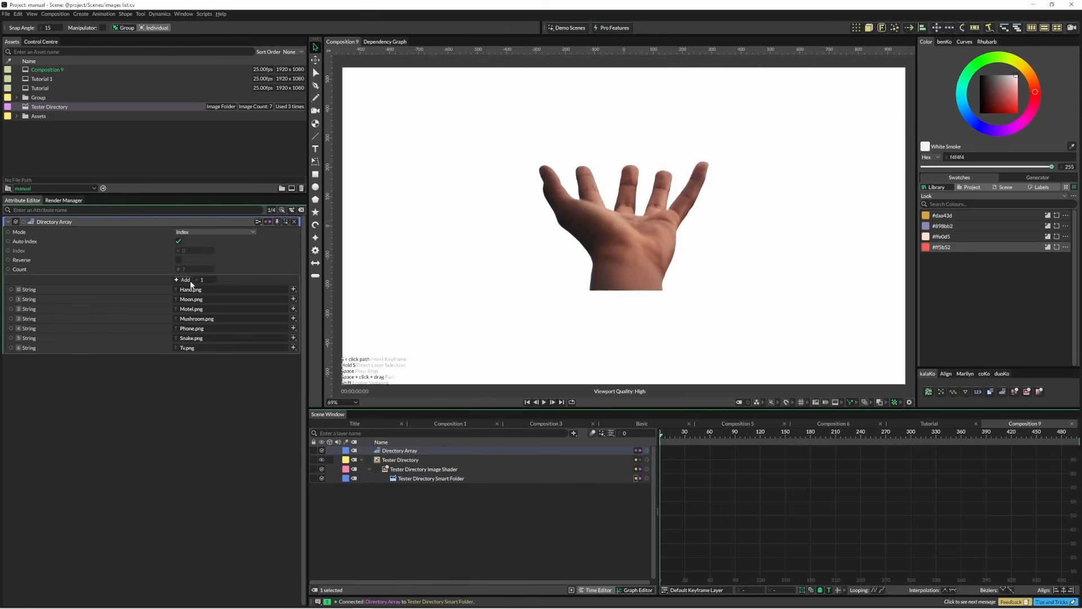
click(178, 241)
drag(192, 252, 193, 254)
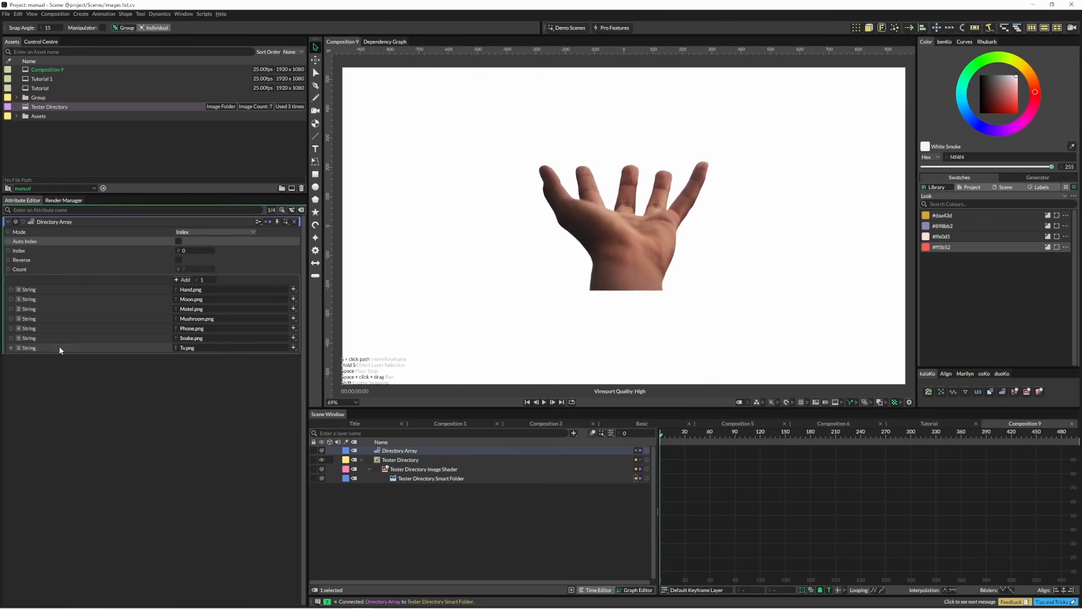
Add a text shape just below the hand image and connect the Directory Array to its String
click(316, 149)
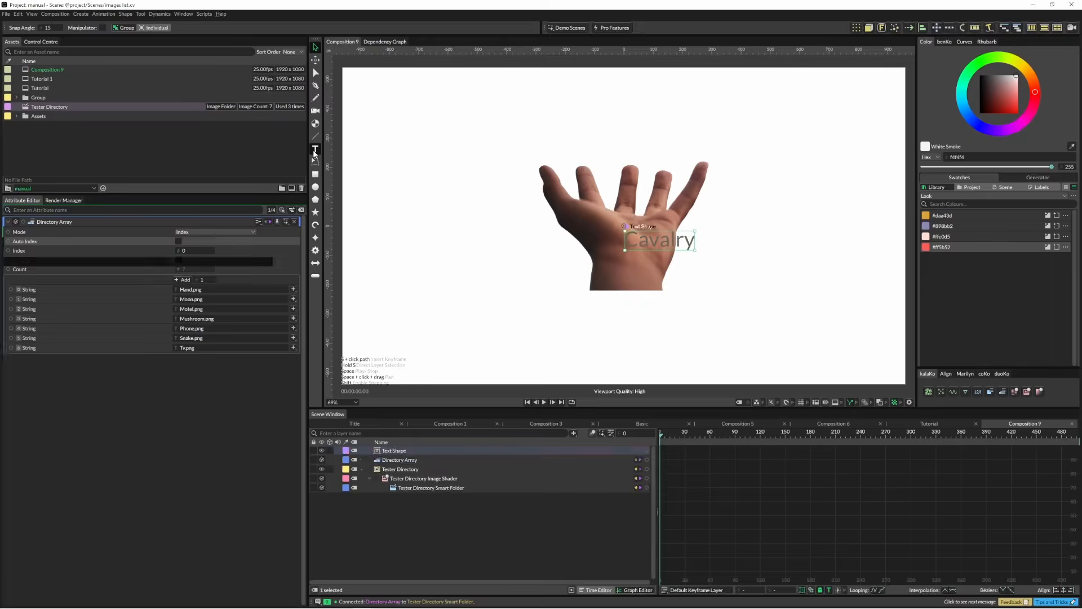
drag(649, 256, 568, 318)
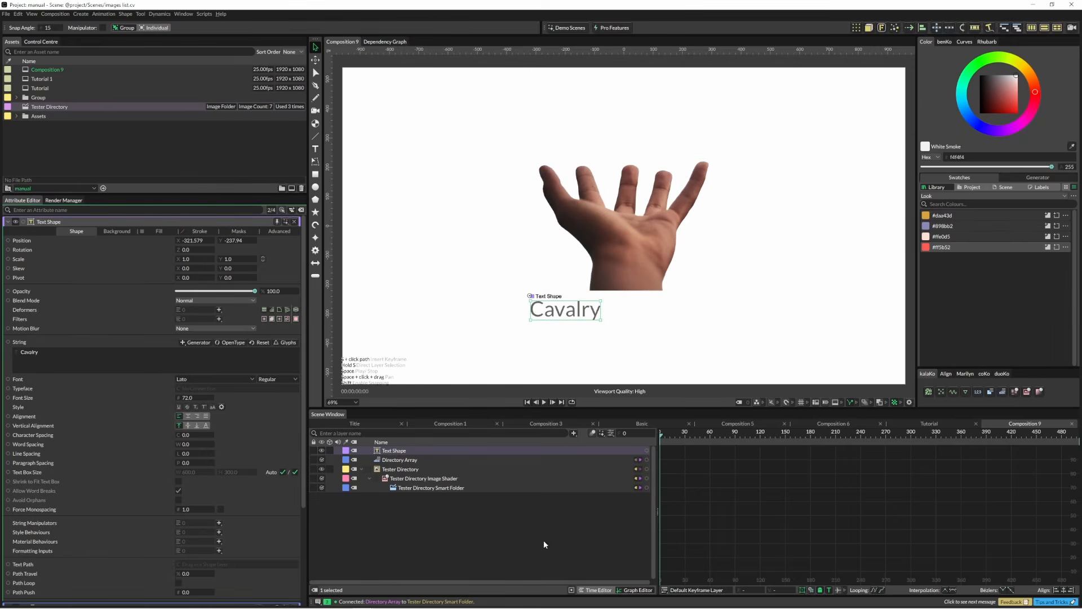
drag(648, 461, 77, 361)
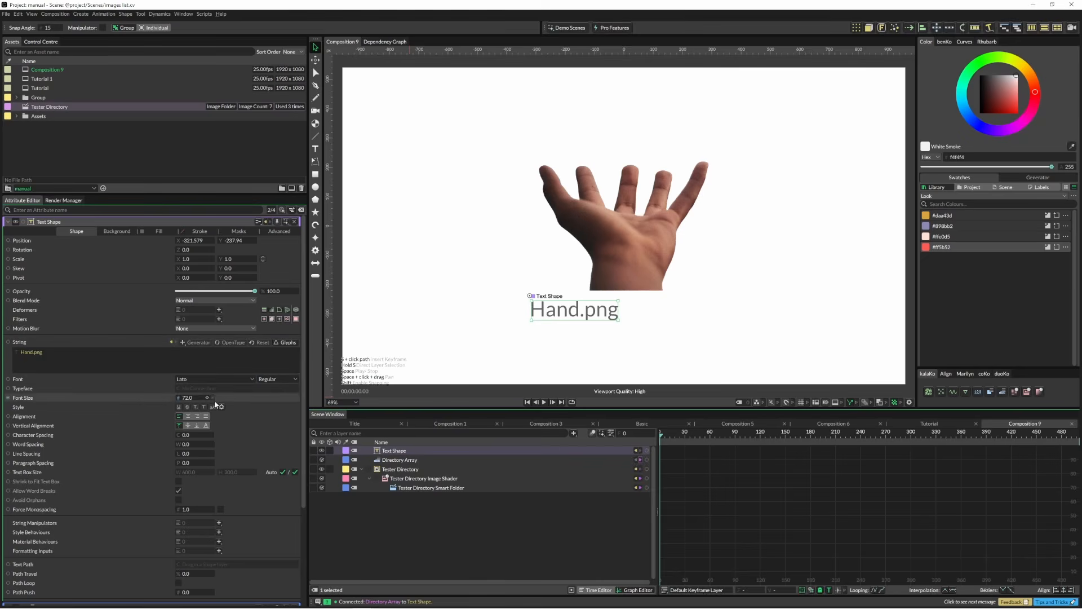
Vary the Directory Array's Index to check the image and label together, and inspect the Smart Folder's path attributes
click(410, 460)
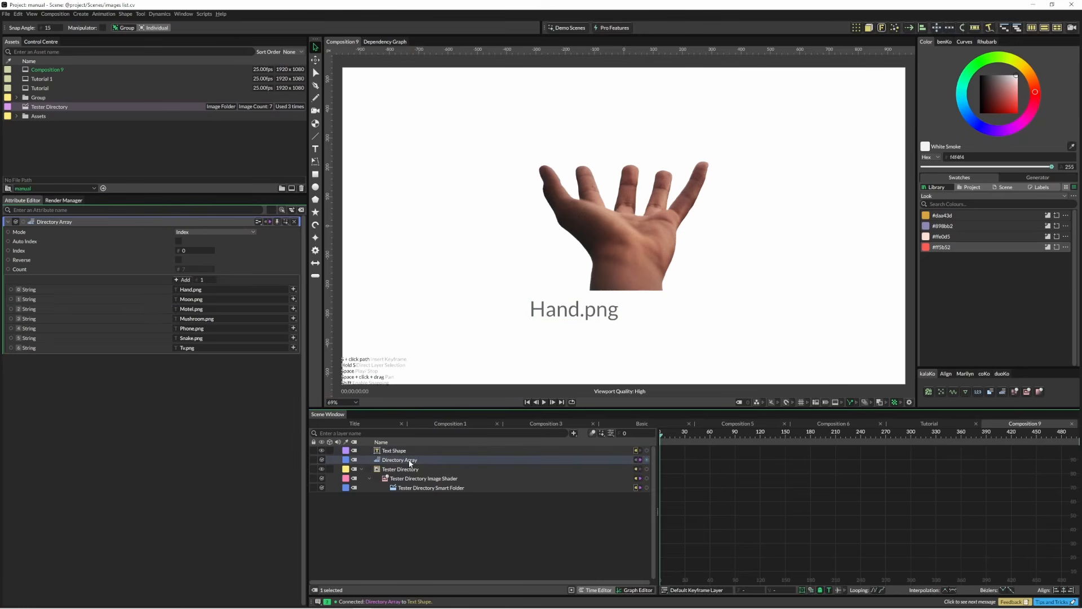
drag(184, 253, 190, 253)
click(403, 489)
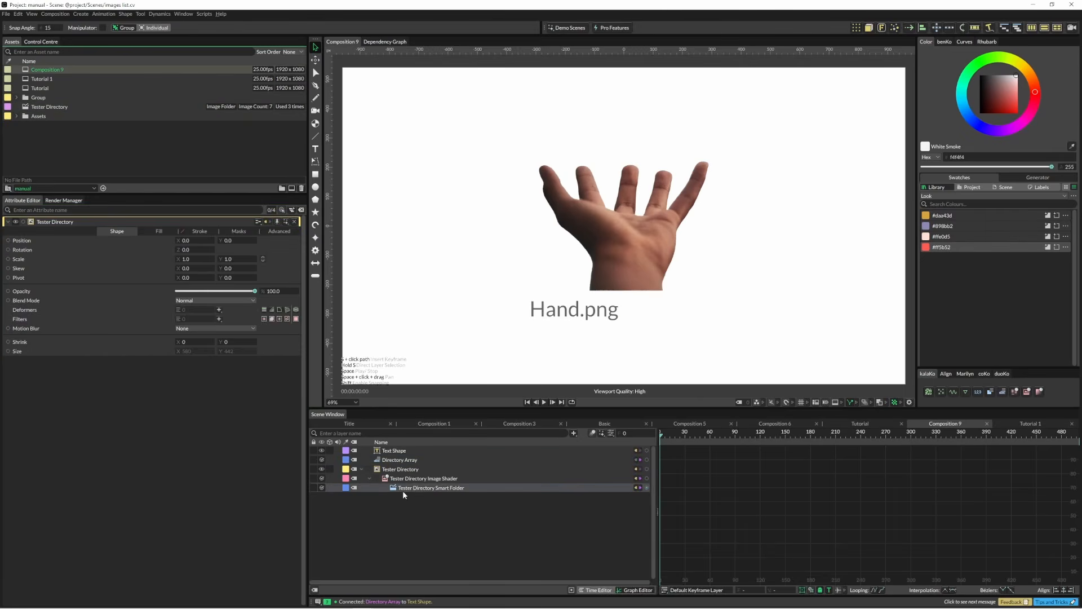
click(433, 488)
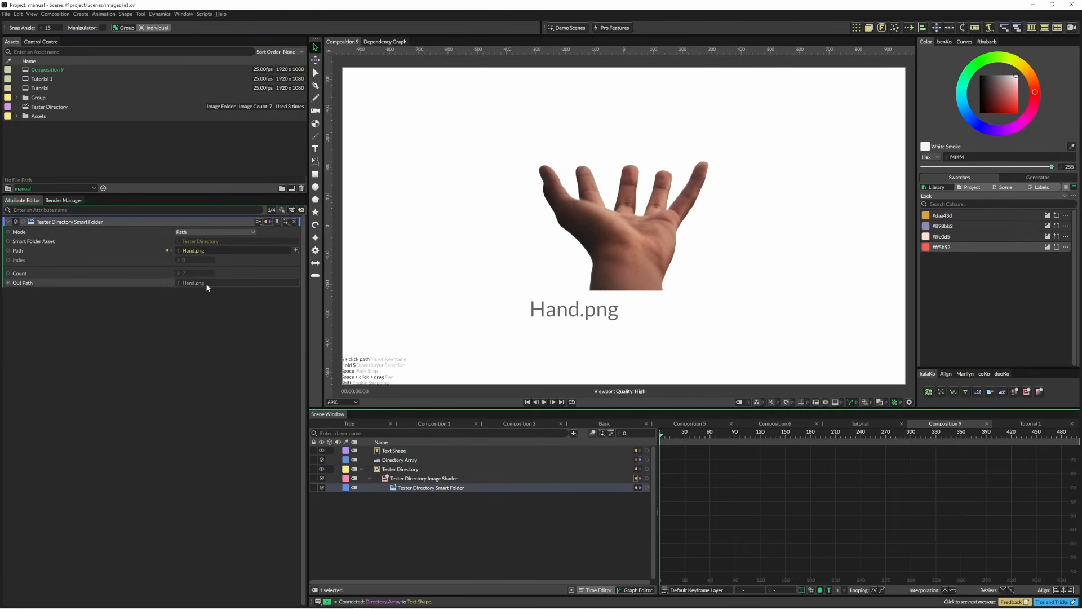